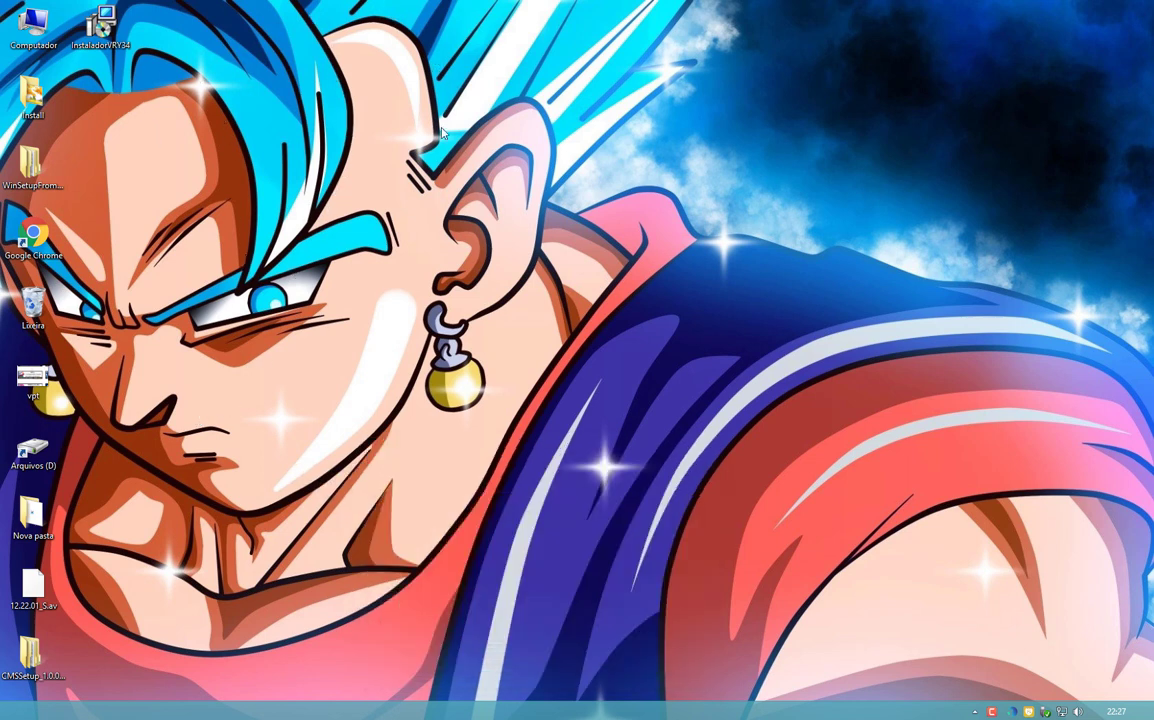
# - Copy the Foxxit Reader (v10) folder from Projetos to the desktop and close the folder window
pyautogui.rightClick(240, 256)
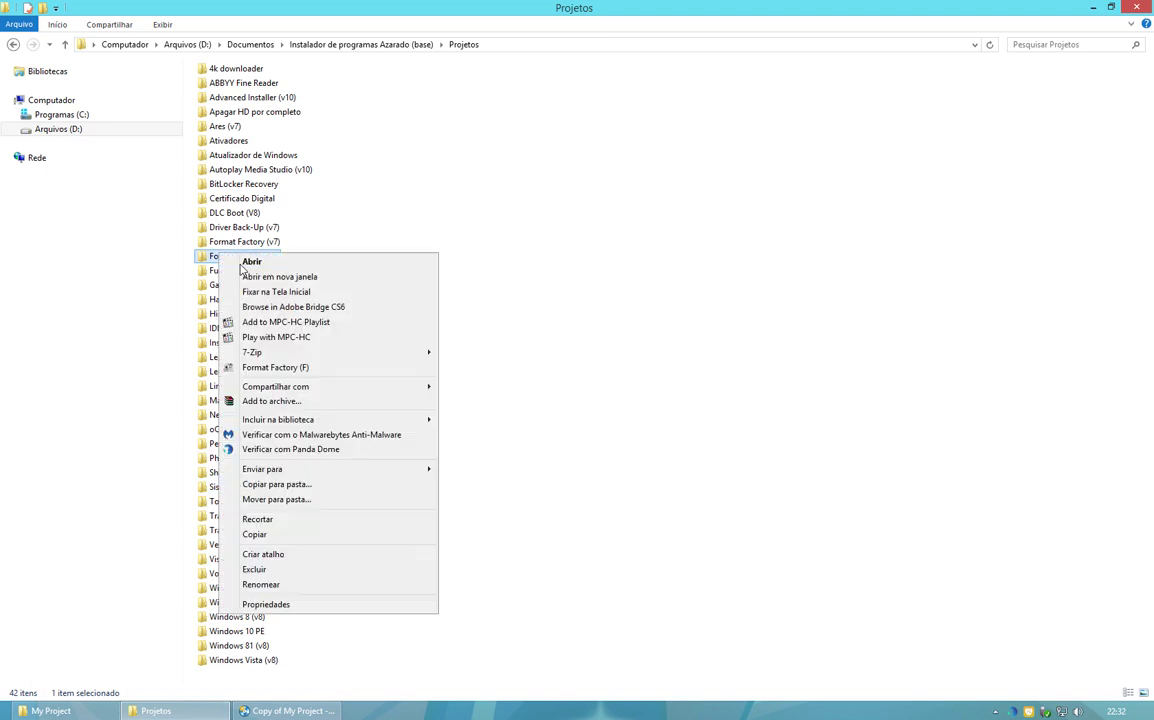
pyautogui.click(285, 486)
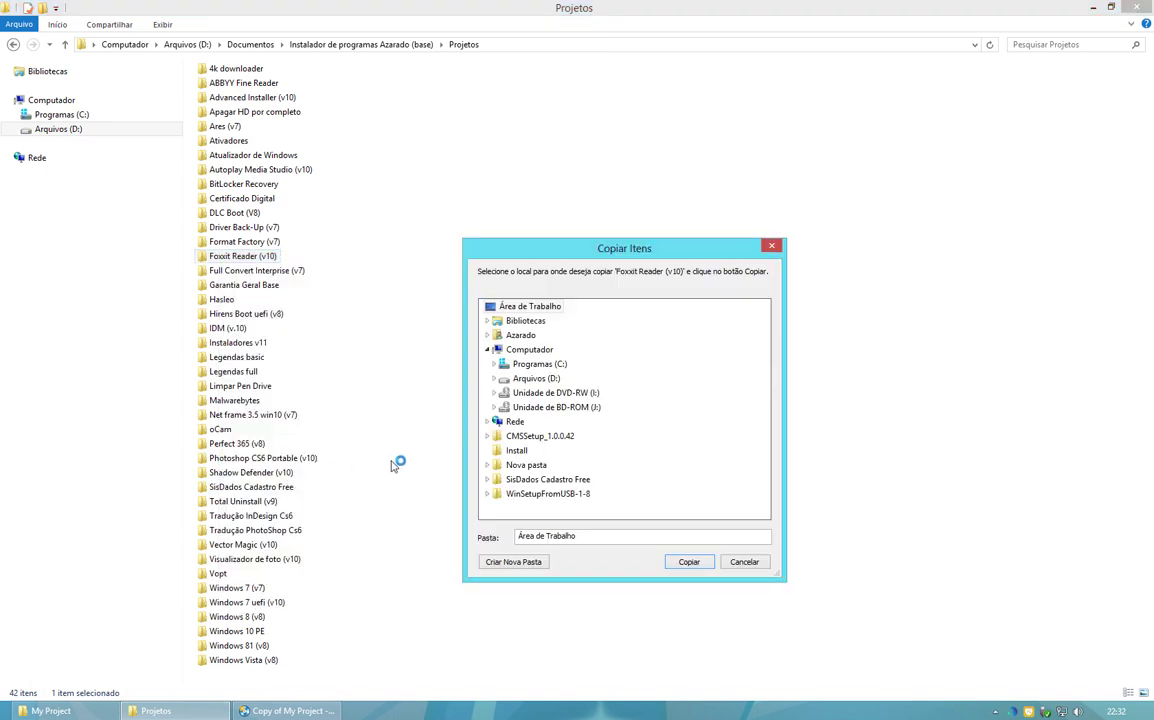
pyautogui.click(689, 563)
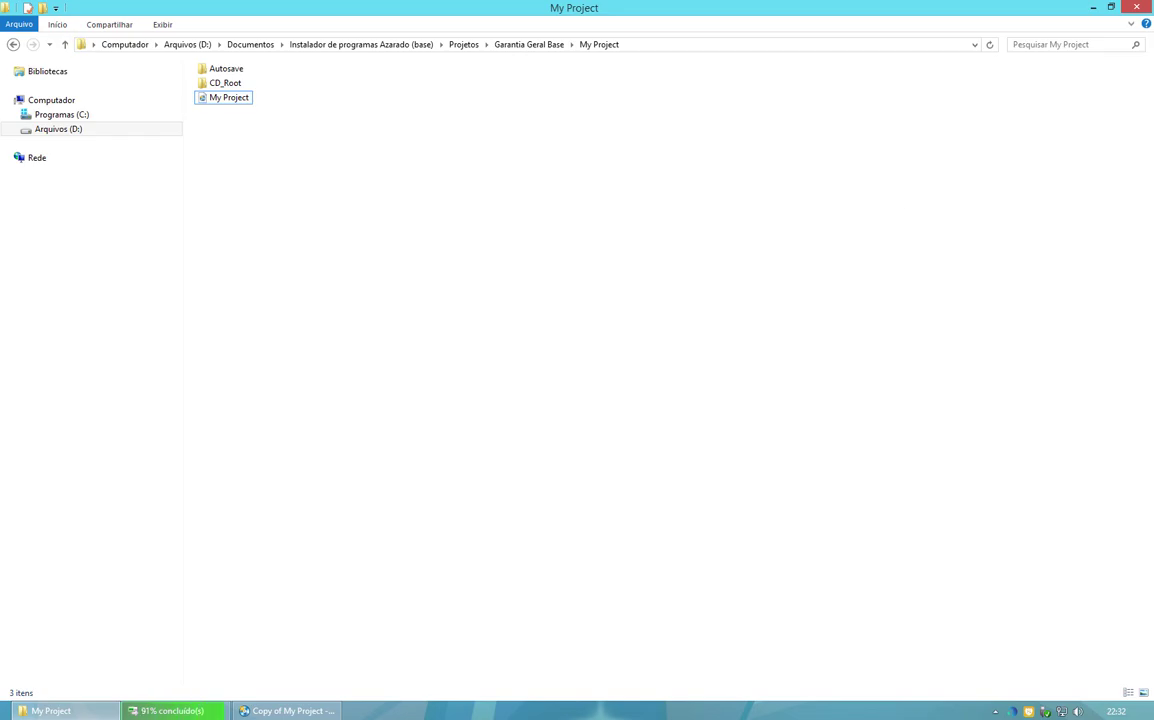
pyautogui.click(1136, 7)
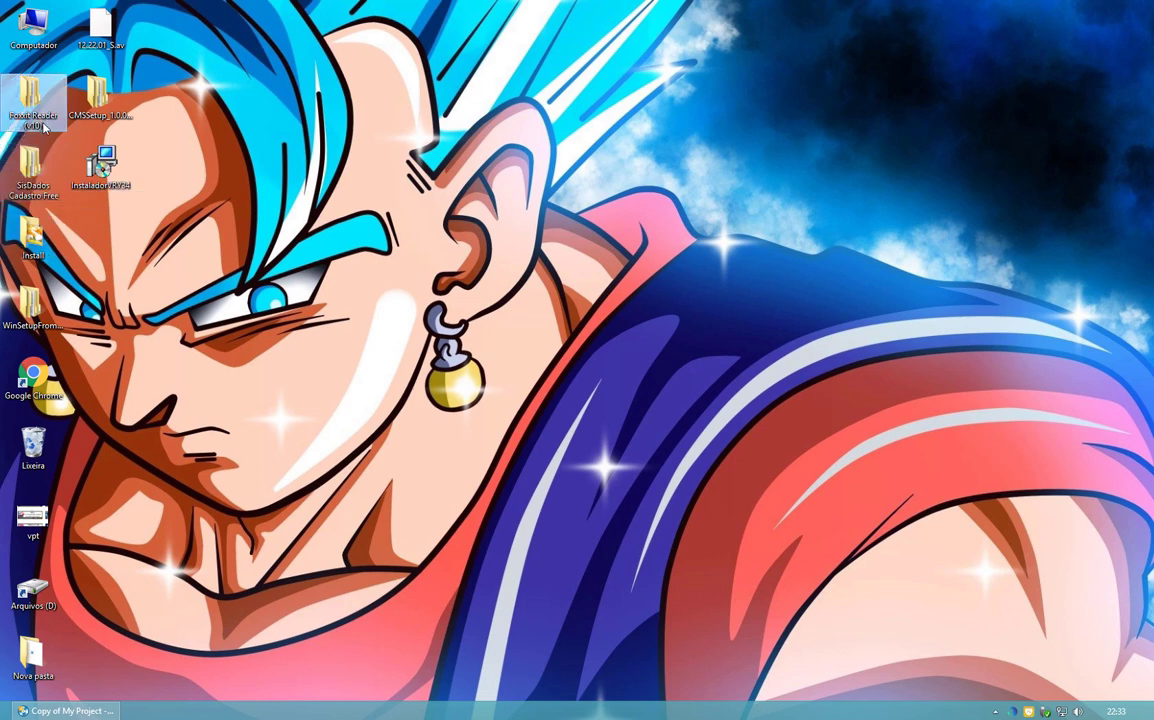
pyautogui.moveTo(206, 124); pyautogui.dragTo(775, 617)
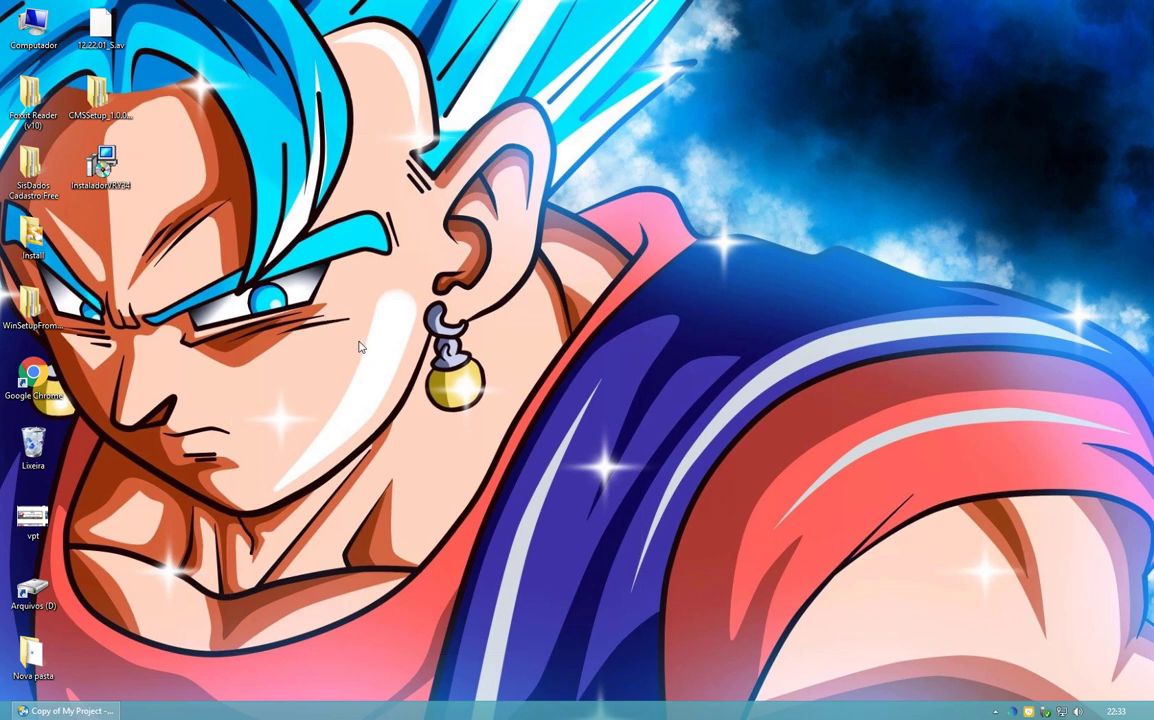
pyautogui.moveTo(252, 83); pyautogui.dragTo(968, 590)
pyautogui.moveTo(238, 163); pyautogui.dragTo(886, 630)
# - Open Copy of My Project in the desktop's Foxxit Reader (v10) folder and examine its project file and CD_Root folder
pyautogui.doubleClick(30, 97)
pyautogui.doubleClick(240, 87)
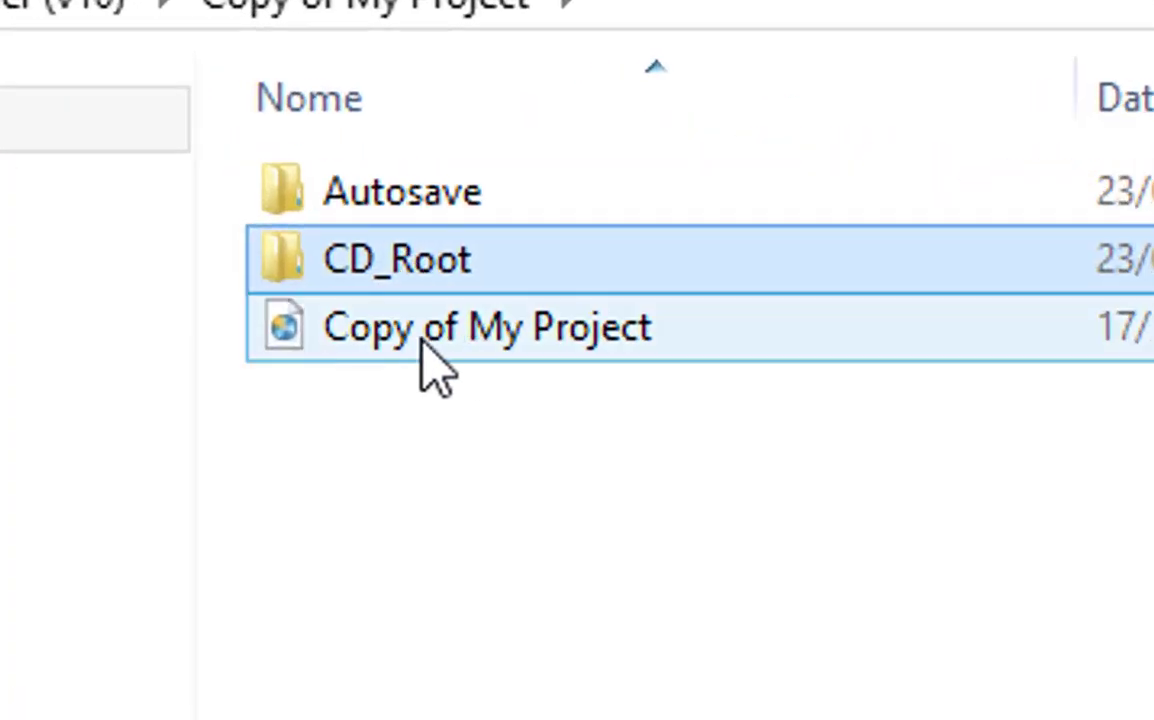
pyautogui.click(442, 332)
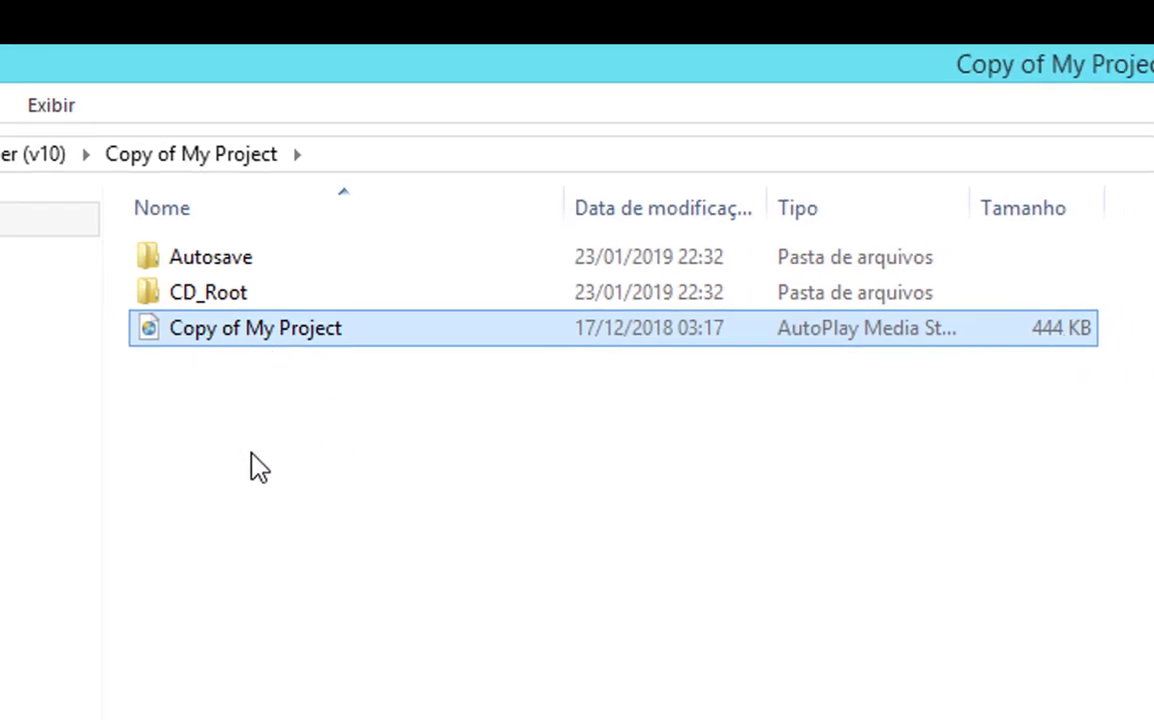
pyautogui.moveTo(250, 455); pyautogui.dragTo(300, 640)
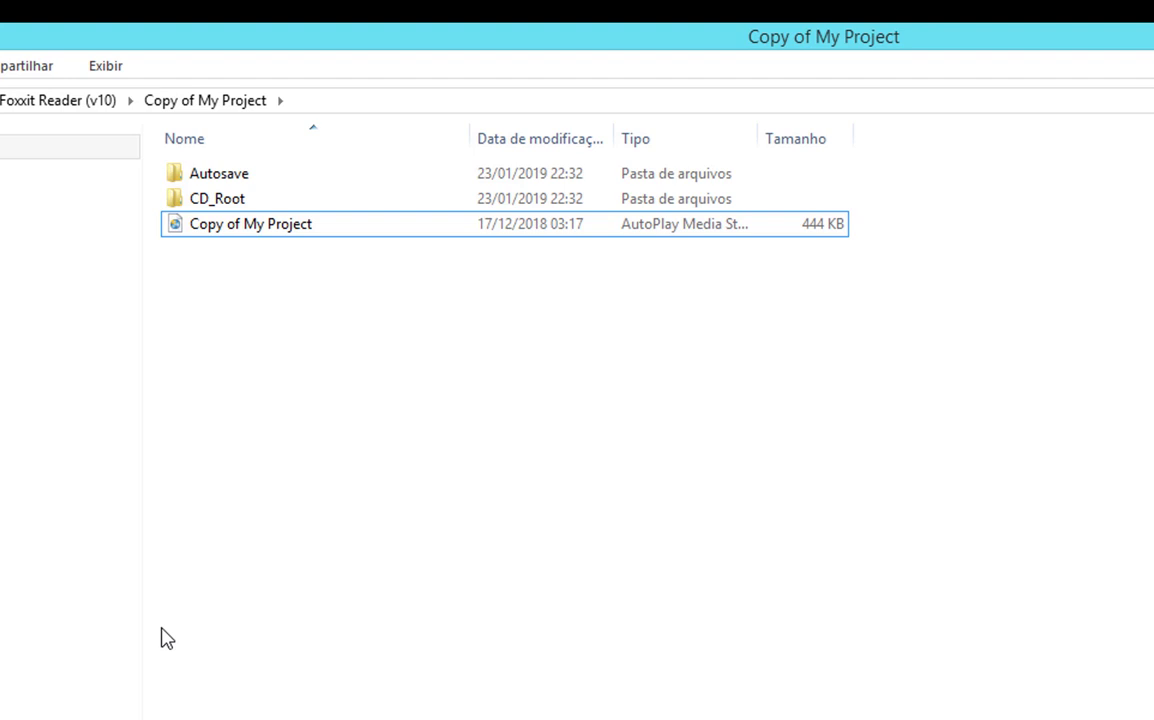
pyautogui.moveTo(165, 637); pyautogui.dragTo(1004, 719)
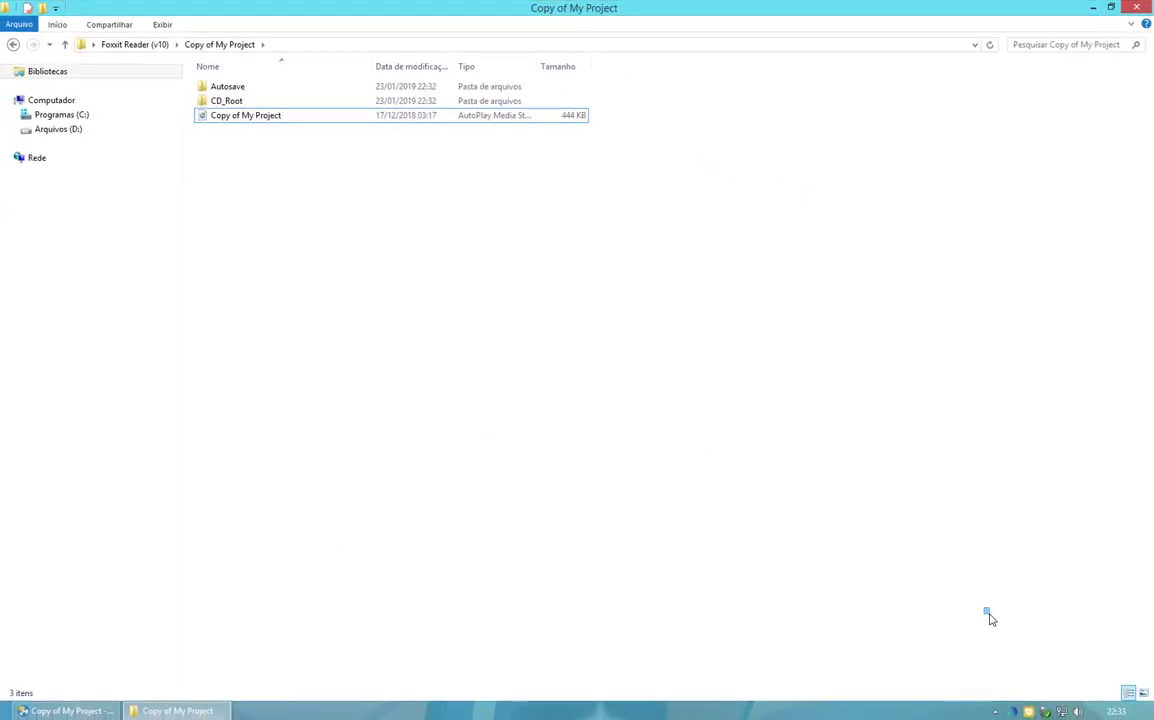
pyautogui.moveTo(990, 619); pyautogui.dragTo(1008, 616)
pyautogui.moveTo(333, 242); pyautogui.dragTo(497, 397)
pyautogui.click(233, 118)
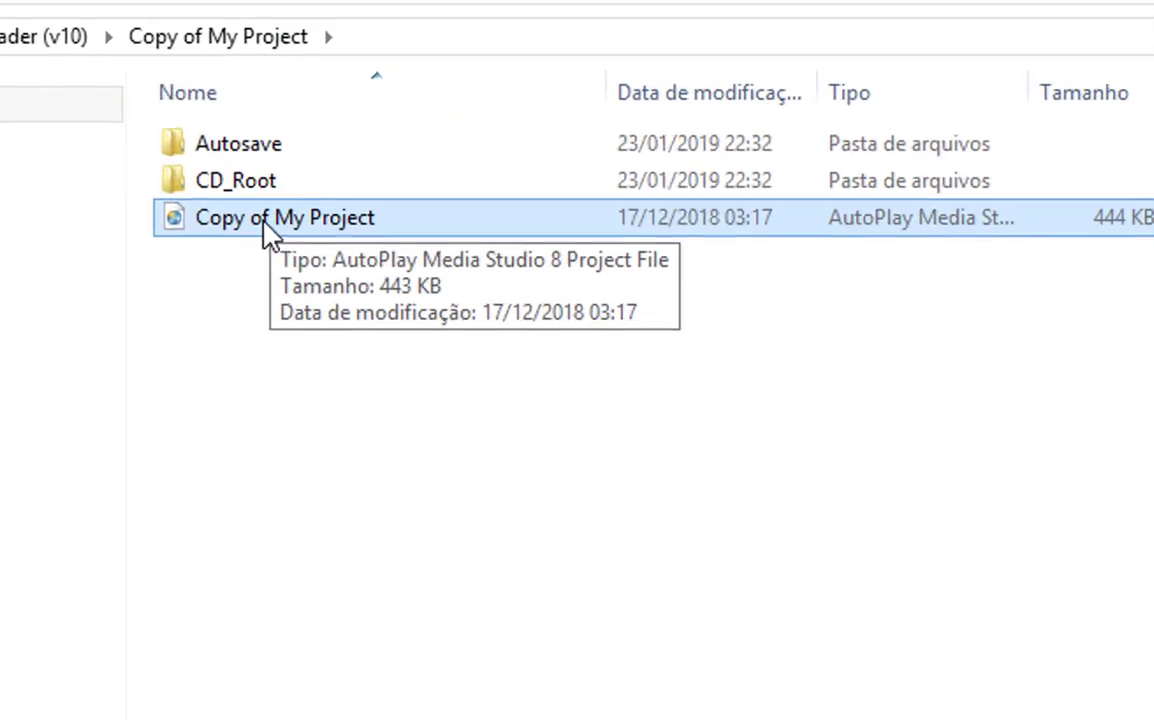
pyautogui.click(198, 228)
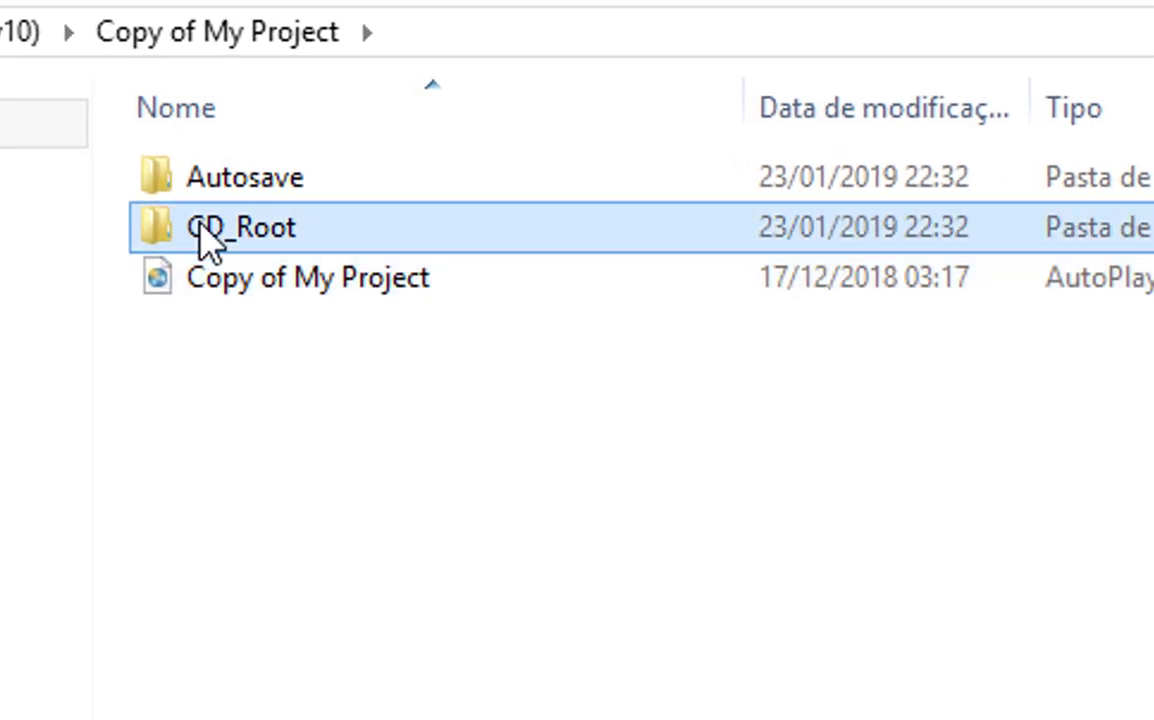
pyautogui.click(202, 280)
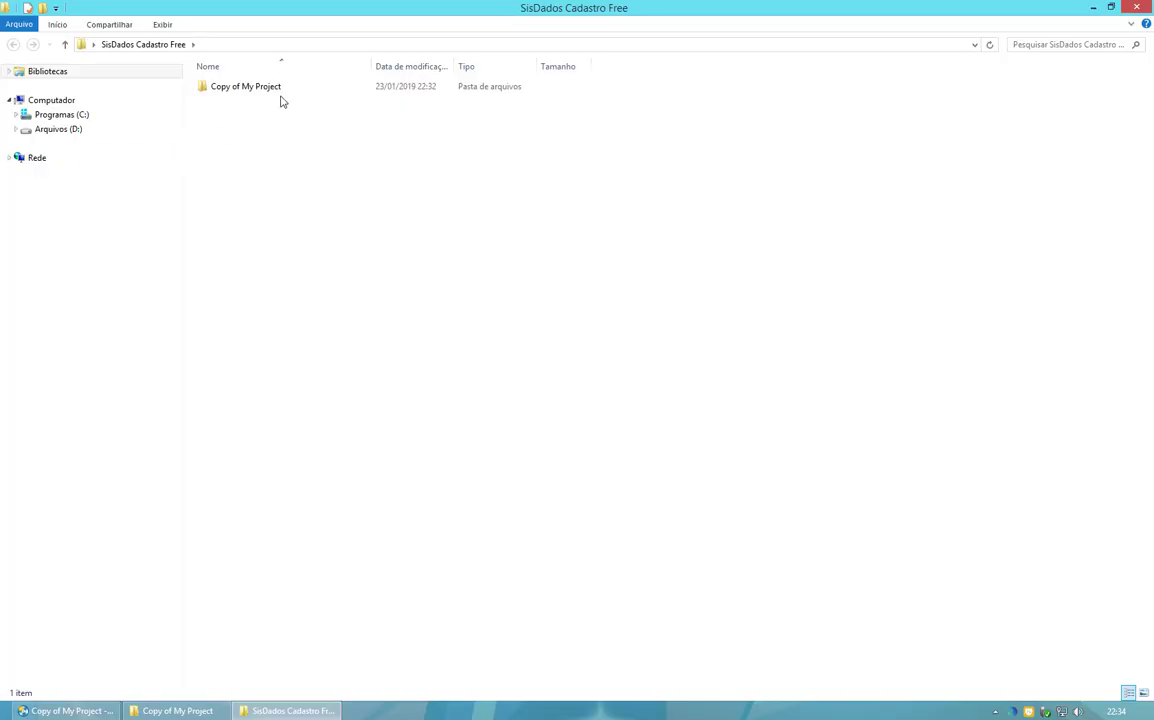
# - Examine the SisDados Cadastro Free project file and the contents of its CD_Root\AutoPlay folder
pyautogui.doubleClick(278, 89)
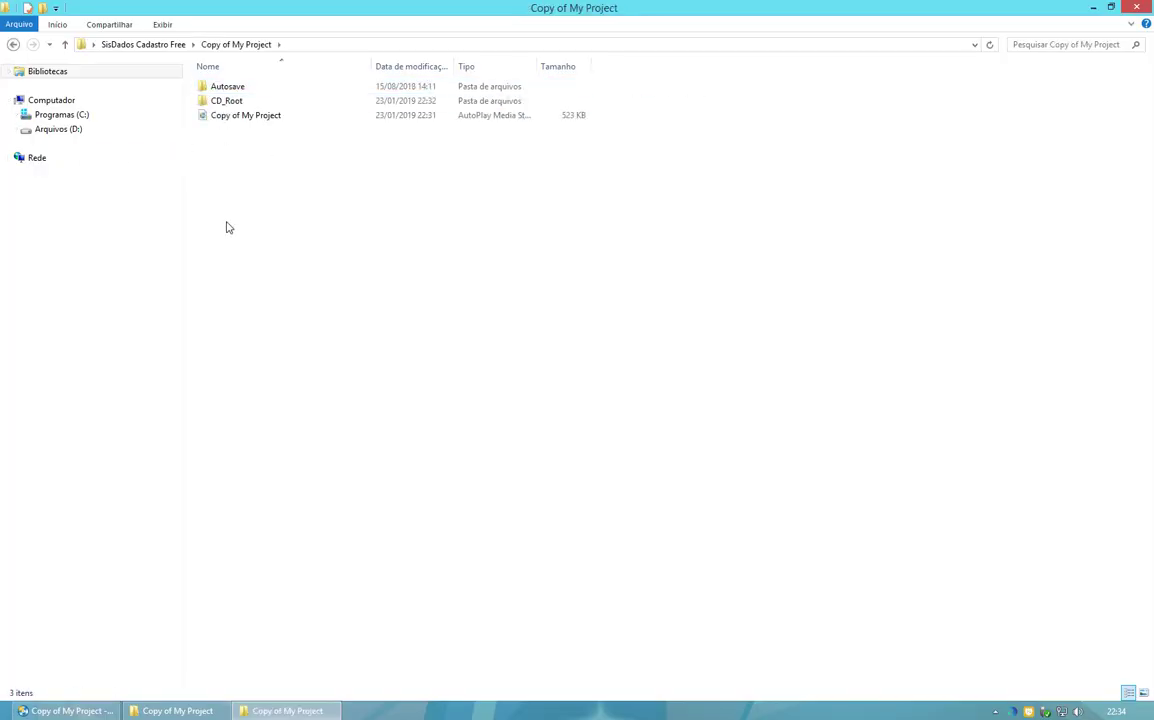
pyautogui.click(245, 114)
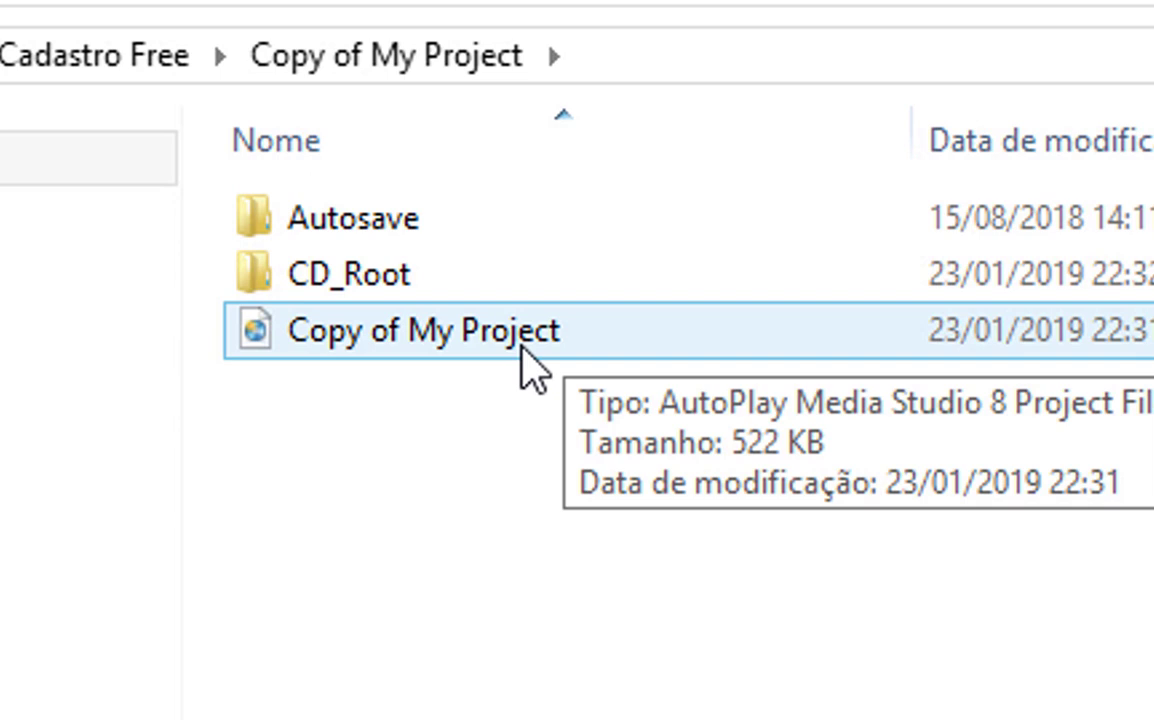
pyautogui.click(497, 641)
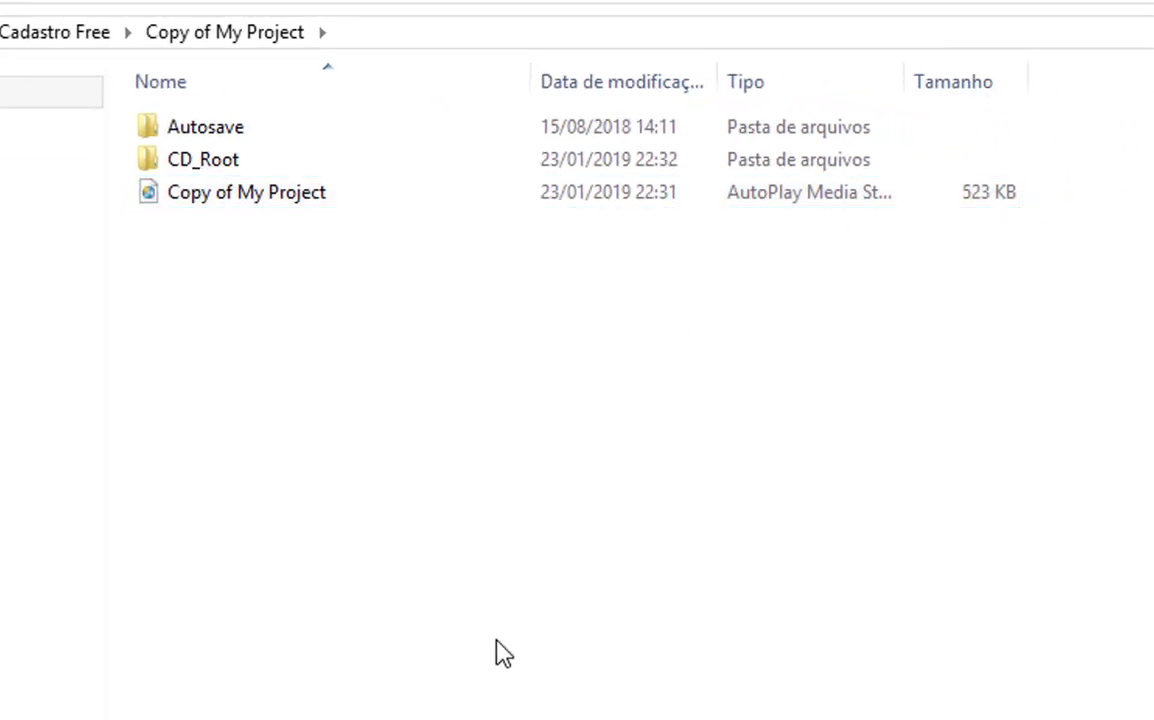
pyautogui.click(190, 198)
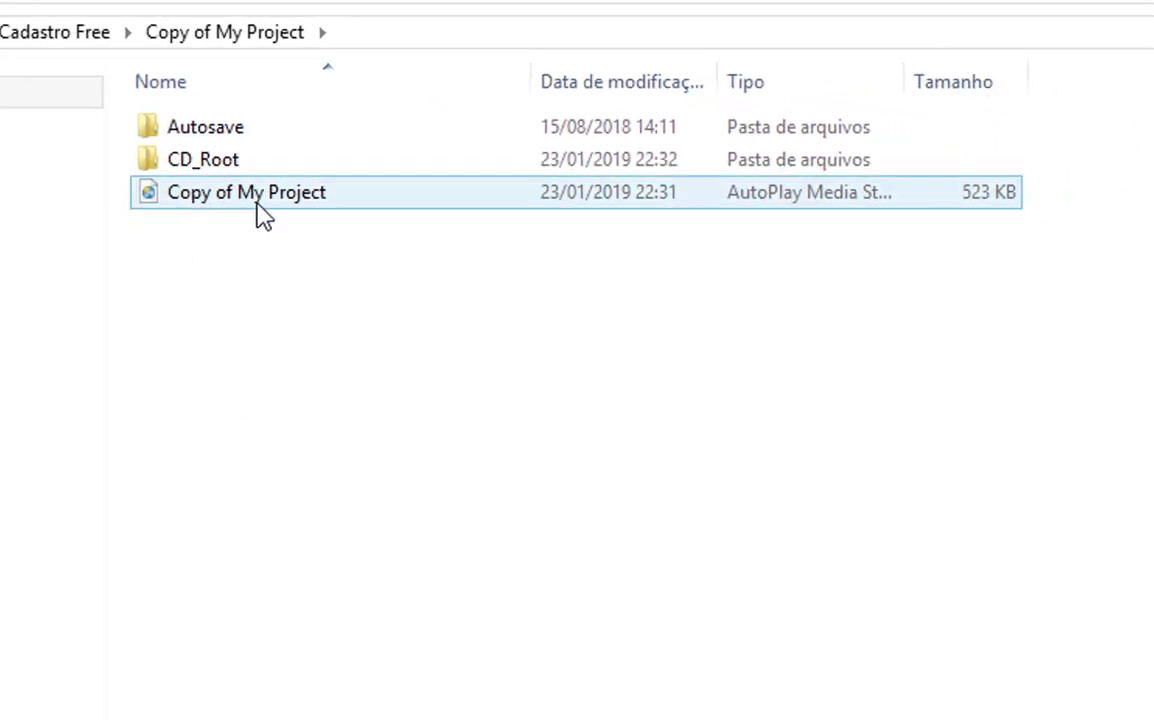
pyautogui.click(185, 162)
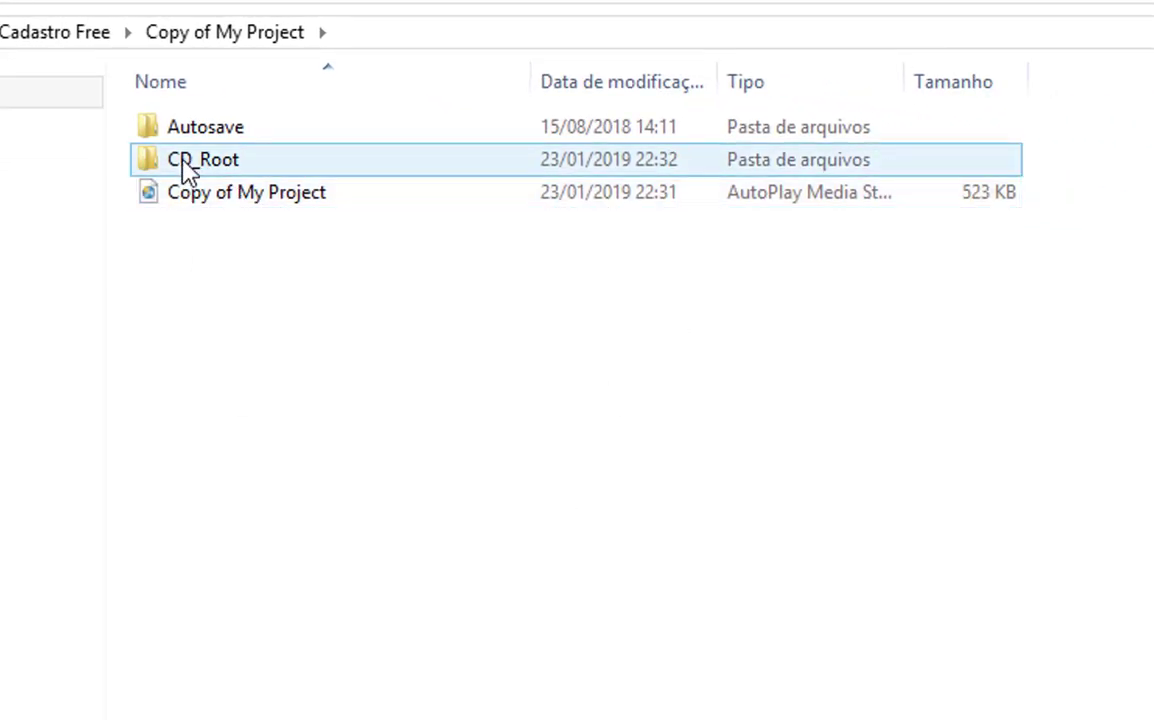
pyautogui.doubleClick(185, 165)
pyautogui.doubleClick(205, 130)
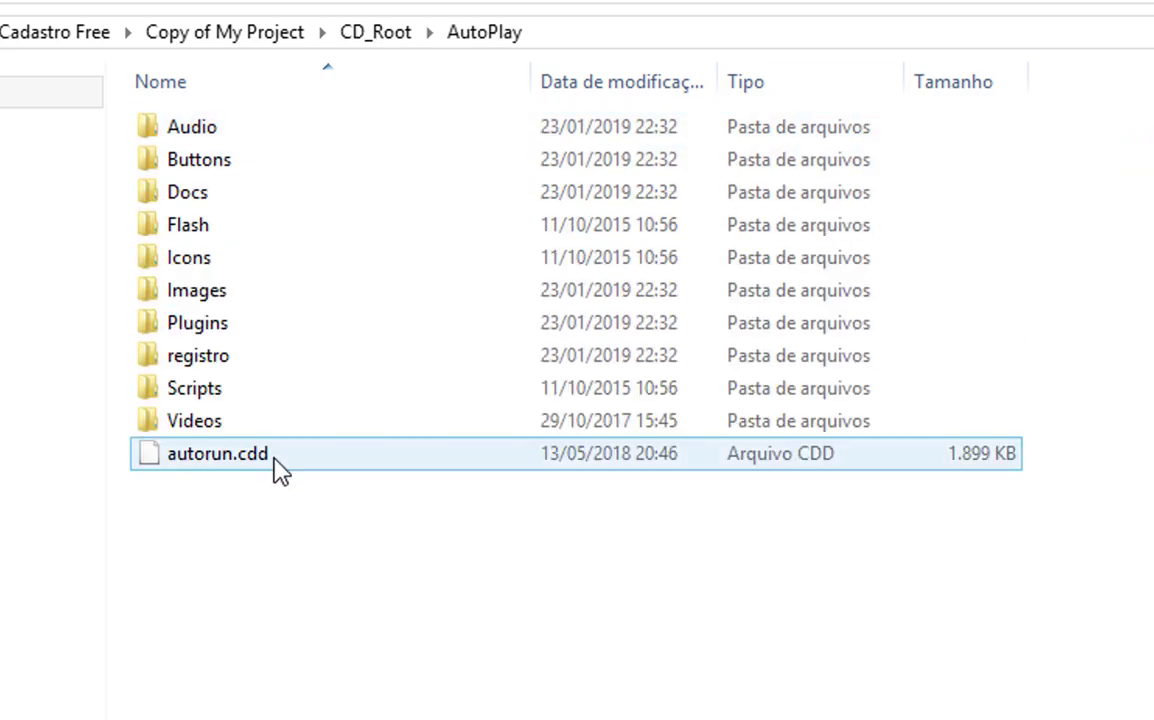
pyautogui.moveTo(234, 638); pyautogui.dragTo(458, 98)
# - Open the CD_Root\AutoPlay folders of the Foxxit Reader (v10) and SisDados Cadastro Free projects in separate windows
pyautogui.press('super+d')
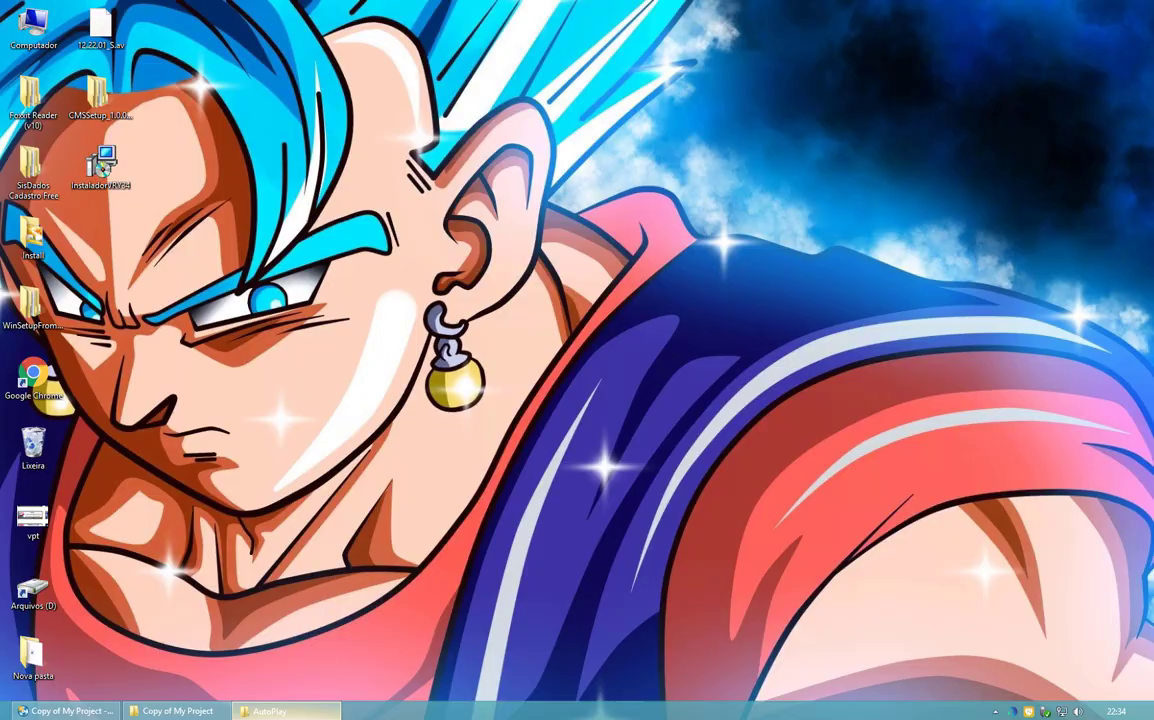
pyautogui.click(268, 711)
pyautogui.click(172, 711)
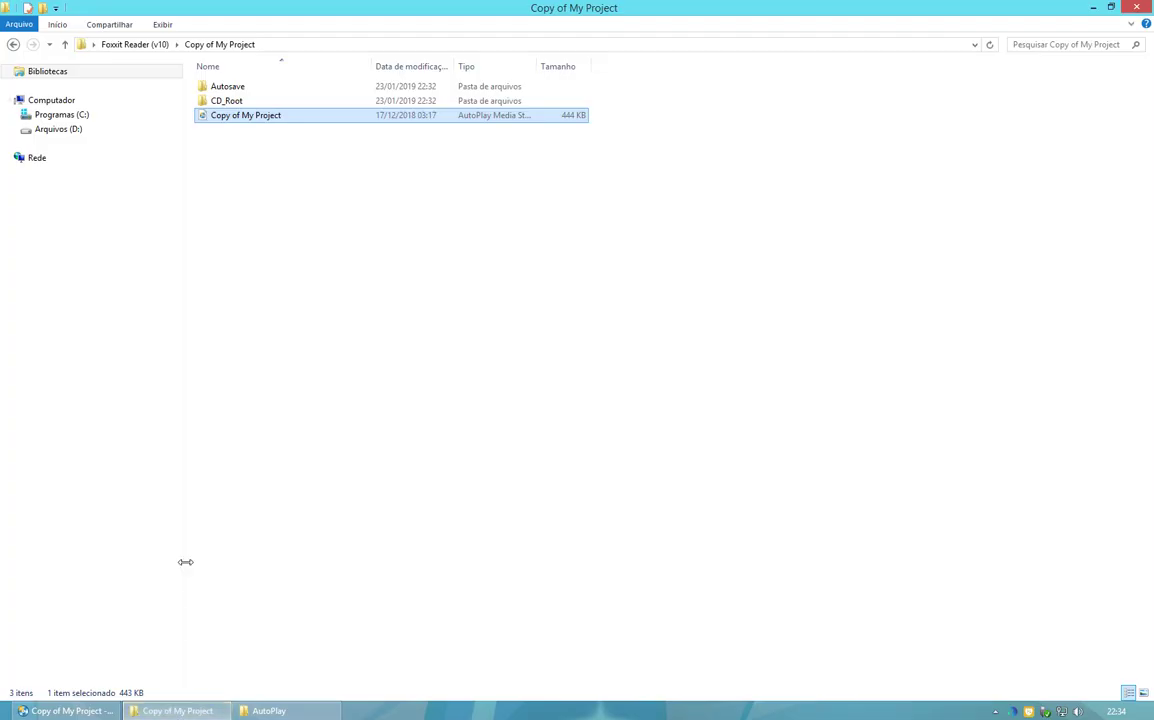
pyautogui.doubleClick(226, 101)
pyautogui.doubleClick(230, 86)
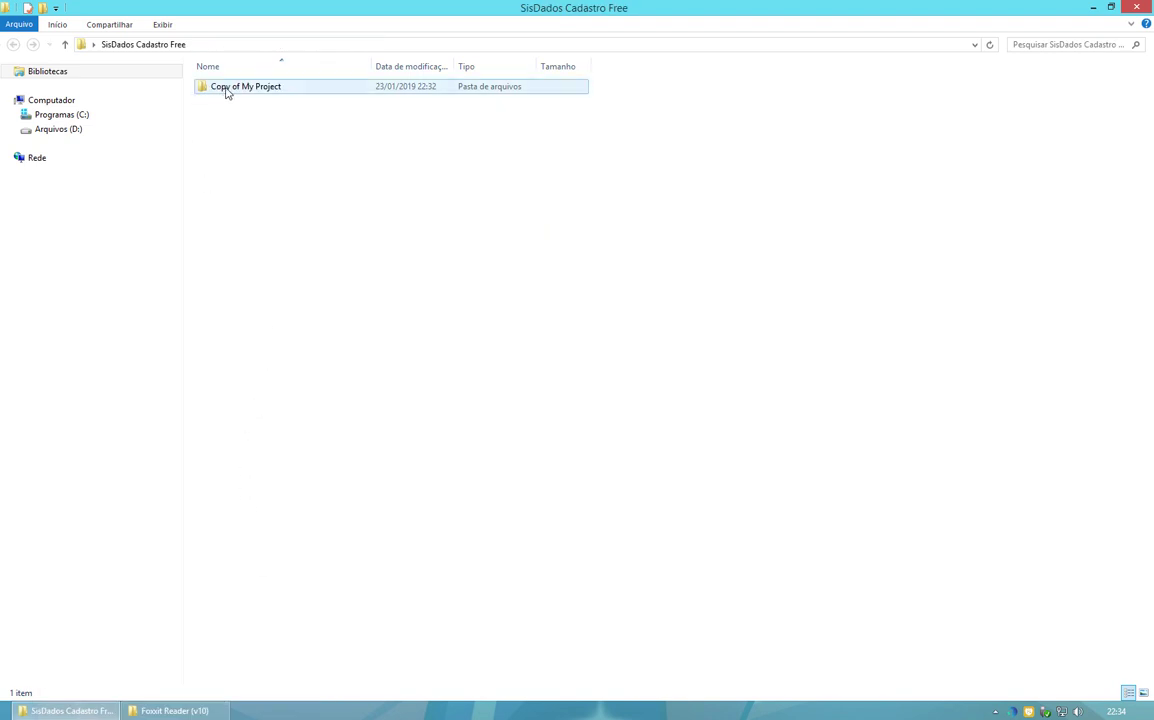
pyautogui.doubleClick(226, 90)
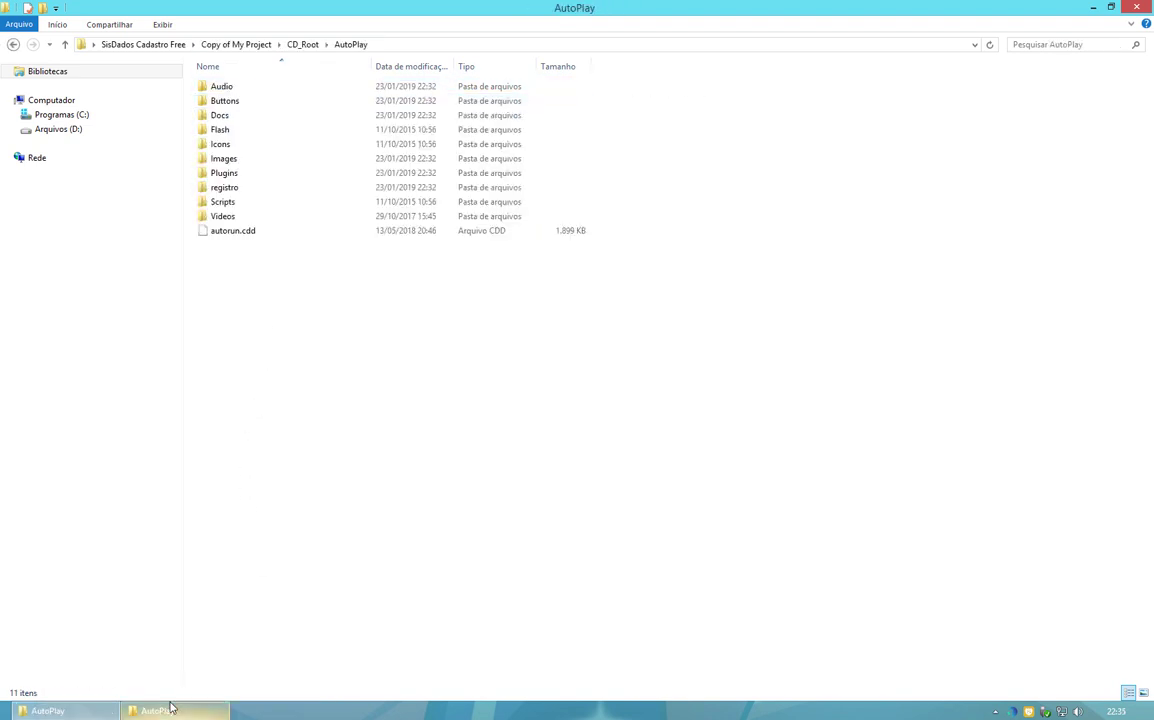
# - Copy all folders and files from the Foxxit Reader (v10) project's AutoPlay folder
pyautogui.click(170, 709)
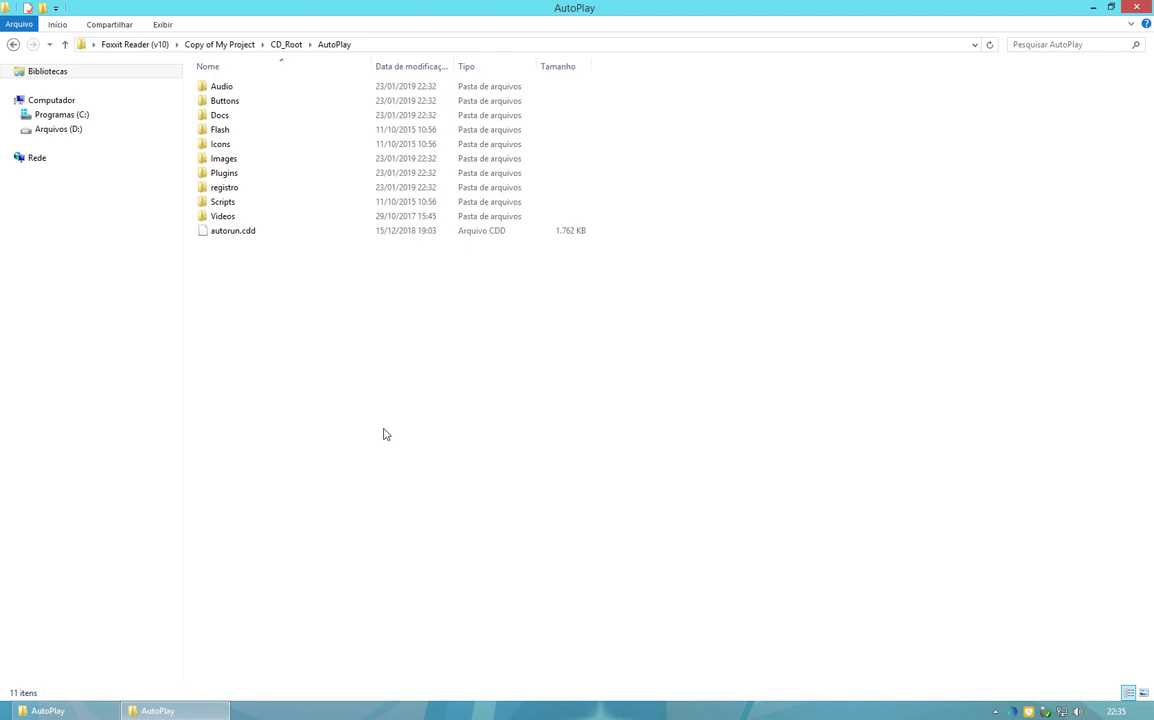
pyautogui.hotkey('ctrl', 'a')
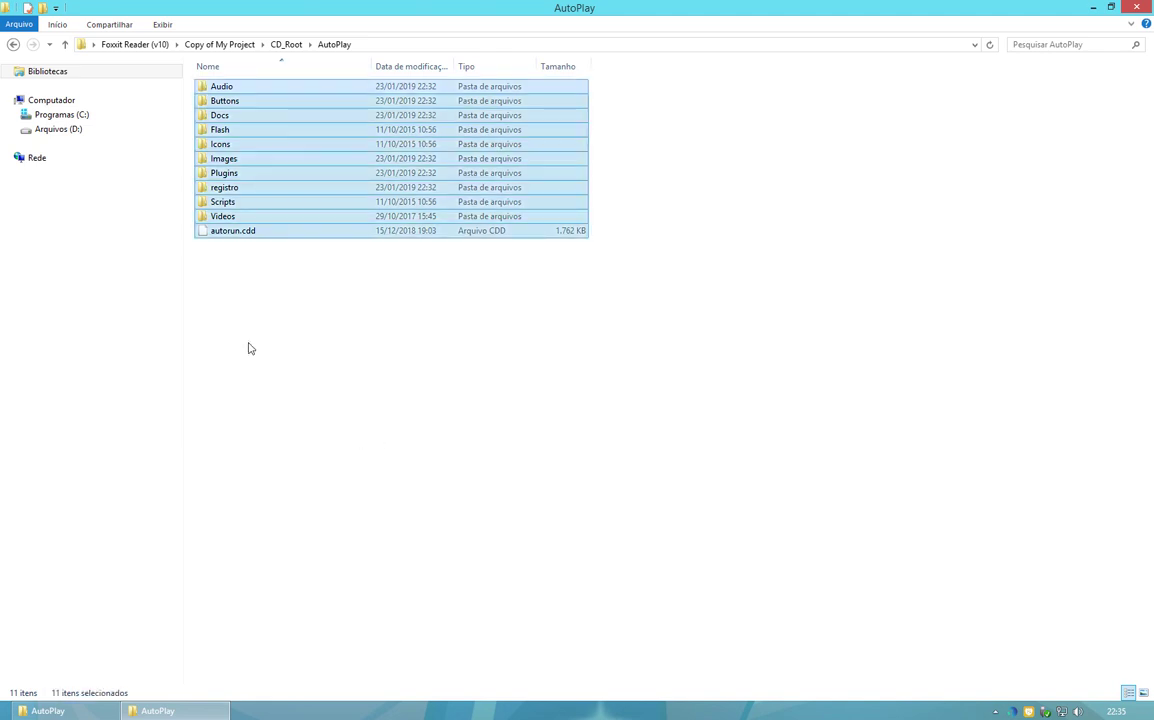
pyautogui.rightClick(203, 123)
pyautogui.click(270, 593)
pyautogui.click(270, 593)
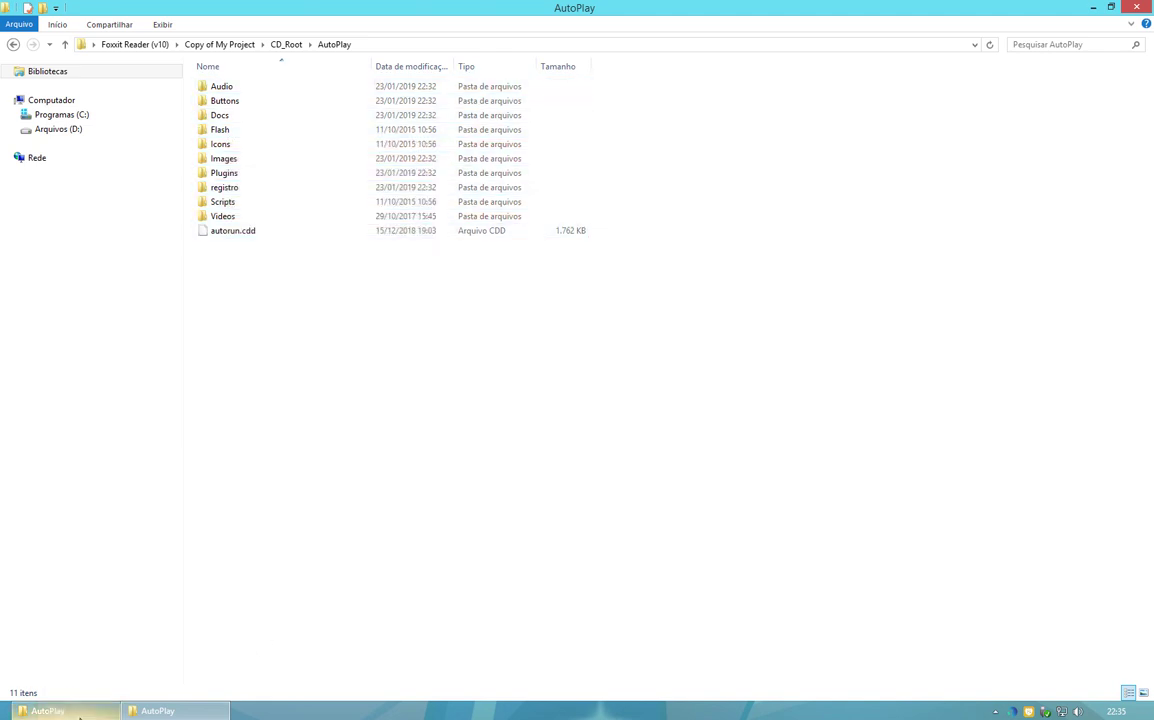
# - Paste the copied items into the SisDados Cadastro Free project's AutoPlay folder, skipping files with the same names
pyautogui.hotkey('alt', 'Tab')
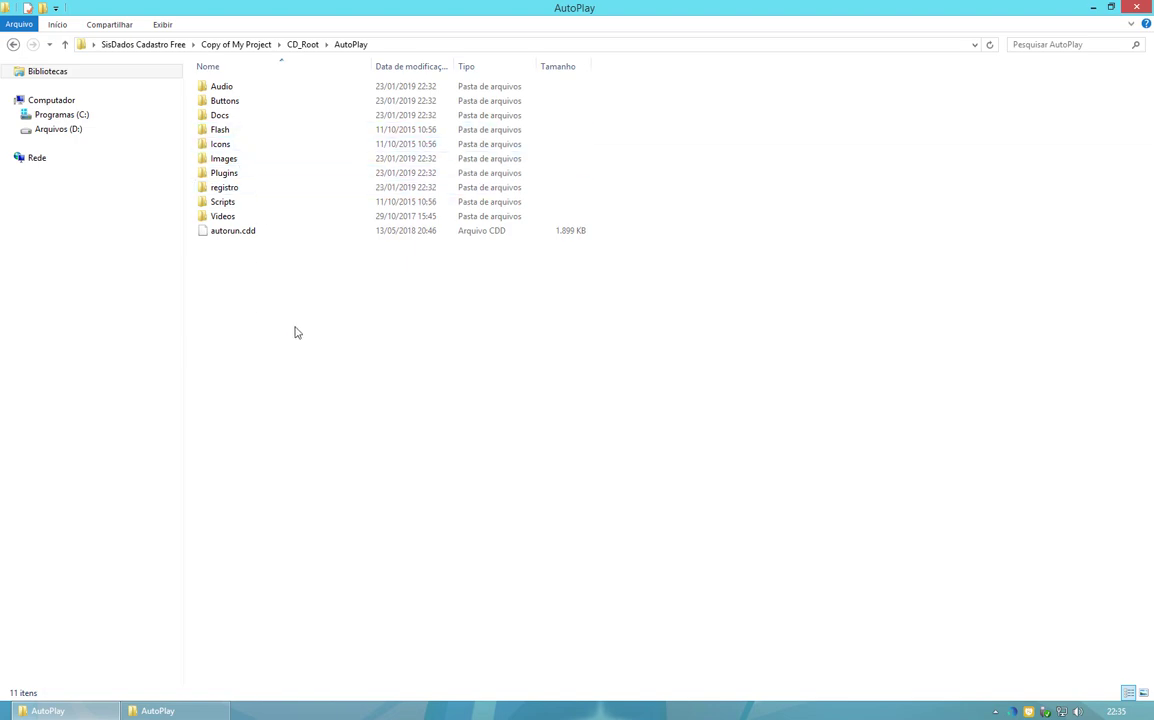
pyautogui.hotkey('ctrl', 'v')
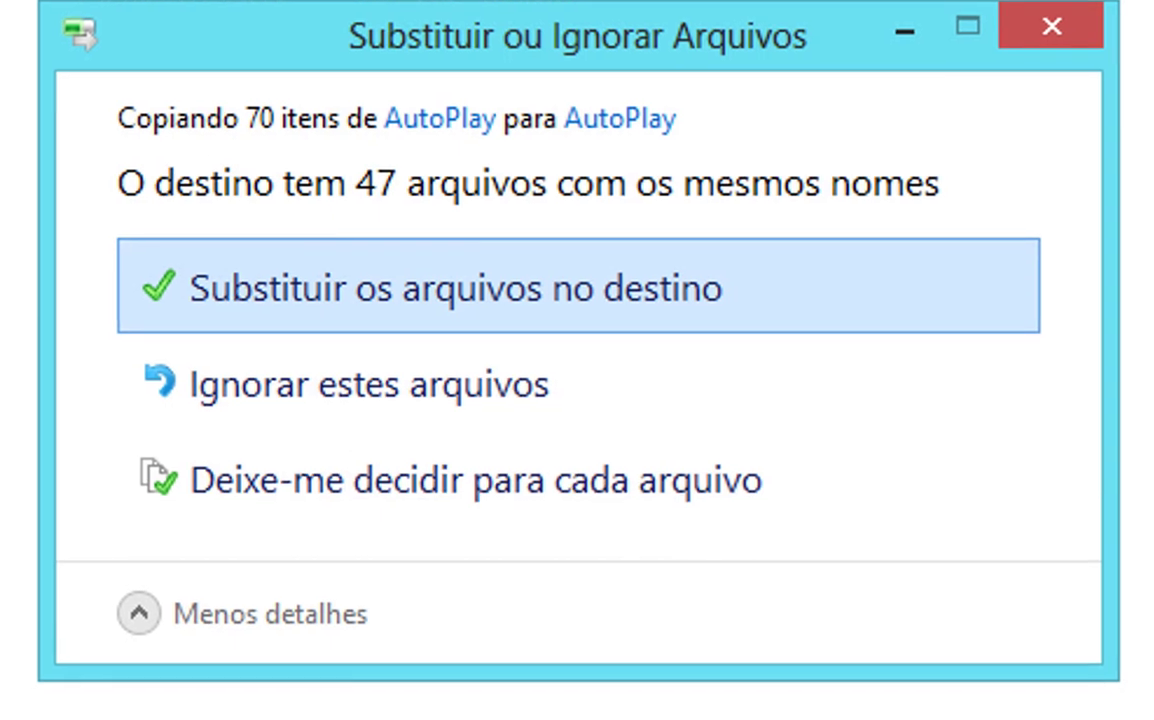
pyautogui.click(677, 420)
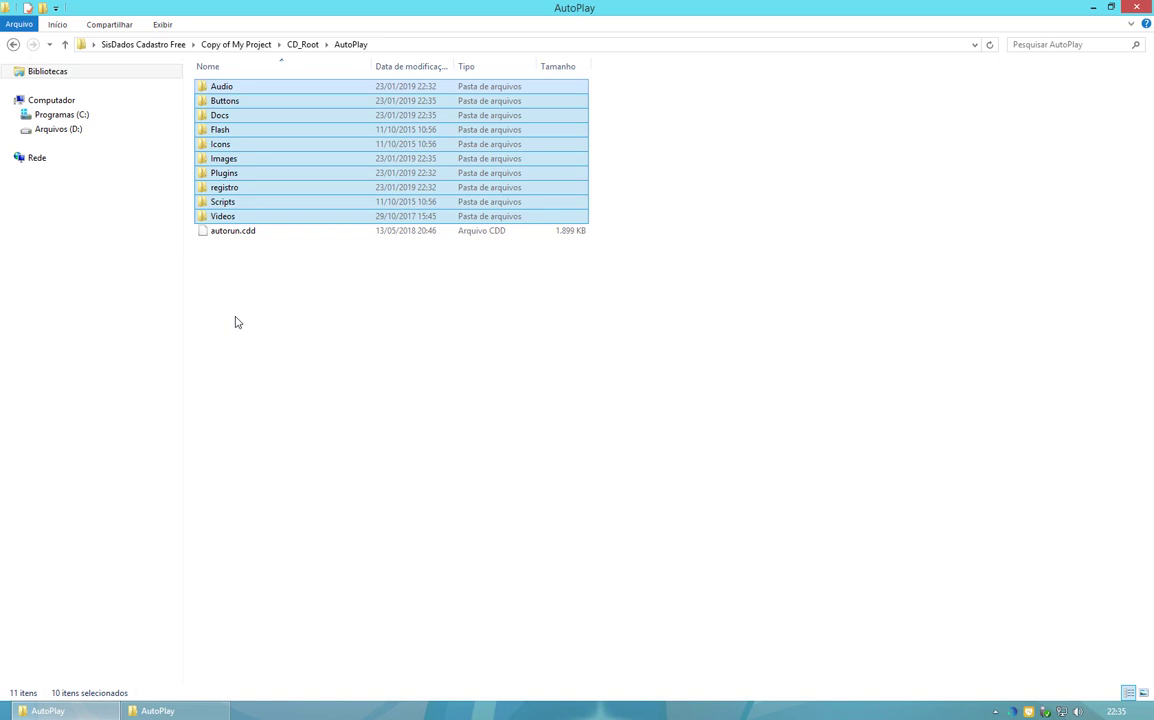
pyautogui.click(232, 284)
pyautogui.moveTo(254, 268); pyautogui.dragTo(325, 419)
pyautogui.moveTo(249, 302); pyautogui.dragTo(477, 415)
pyautogui.moveTo(645, 421); pyautogui.dragTo(394, 381)
pyautogui.click(226, 188)
pyautogui.moveTo(511, 351); pyautogui.dragTo(760, 385)
pyautogui.moveTo(363, 325); pyautogui.dragTo(482, 355)
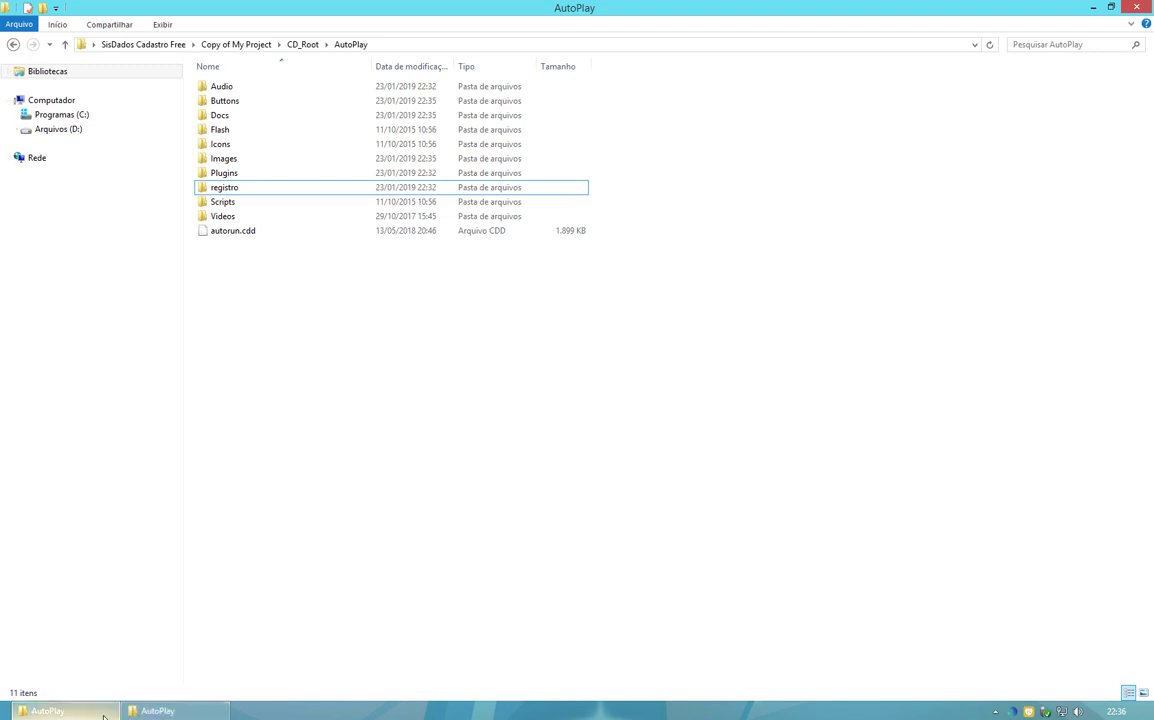
# - Return both the Foxxit Reader (v10) and SisDados Cadastro Free windows to their Copy of My Project folders
pyautogui.click(140, 711)
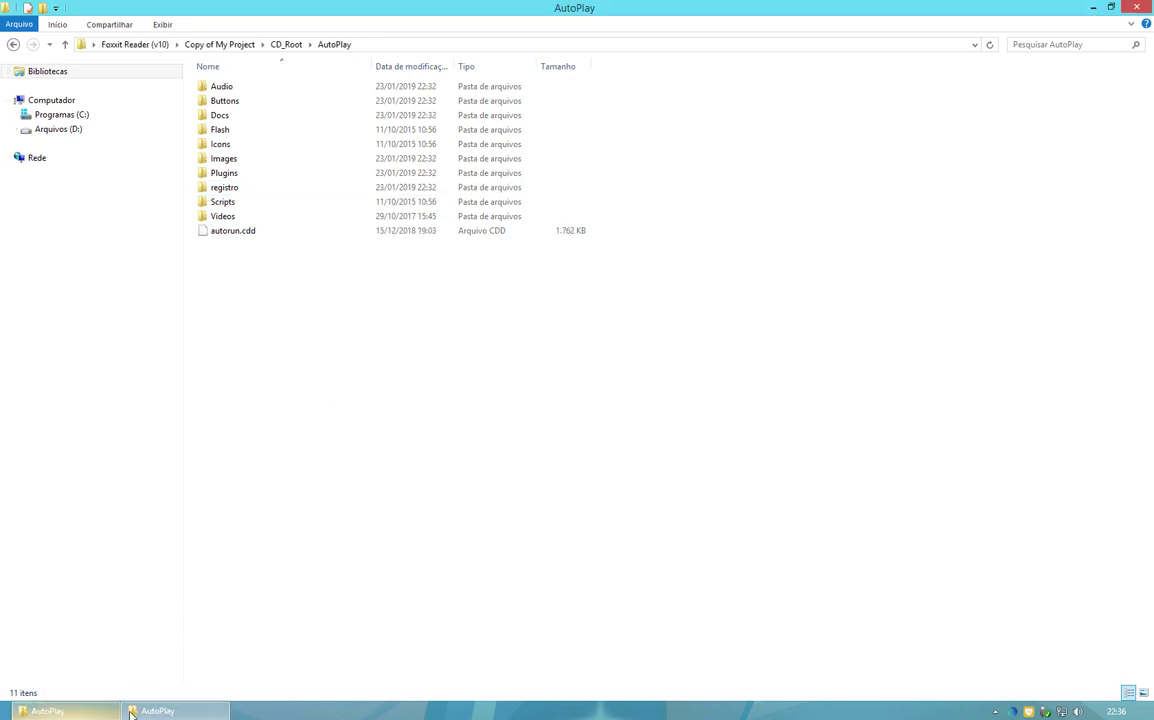
pyautogui.click(294, 46)
pyautogui.click(245, 46)
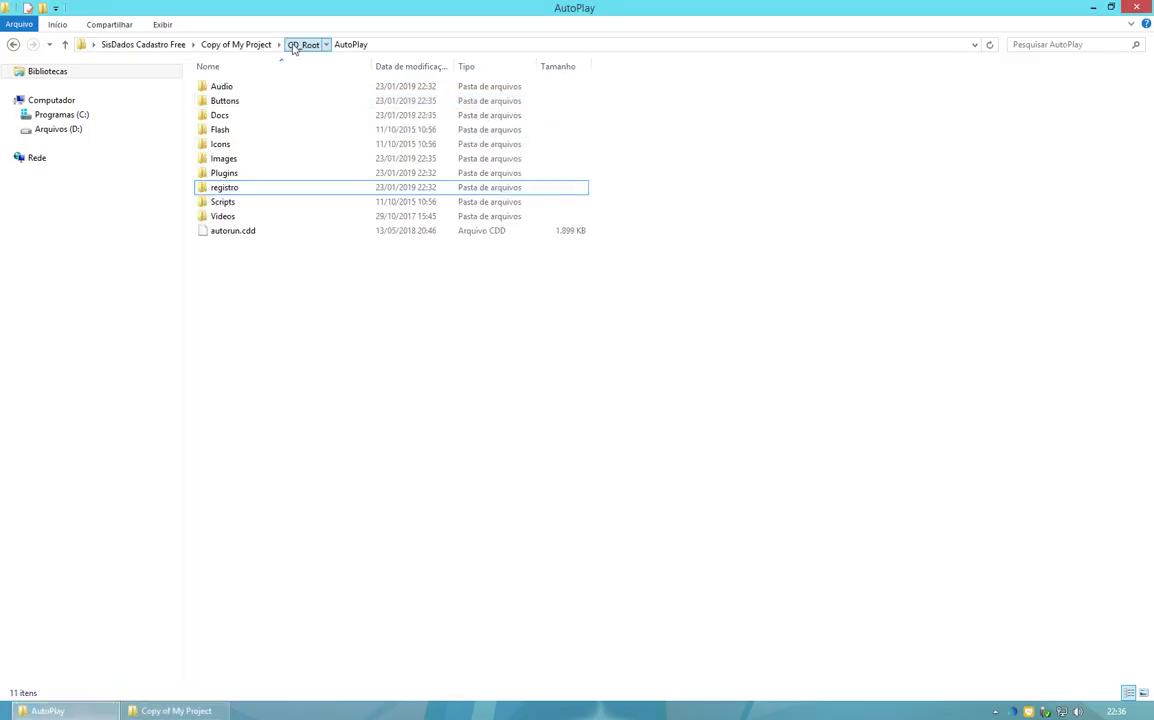
pyautogui.click(294, 46)
pyautogui.click(250, 46)
# - Open both Copy of My Project files in AutoPlay Media Studio and display the Foxxit Reader project's installs page
pyautogui.click(229, 120)
pyautogui.doubleClick(235, 118)
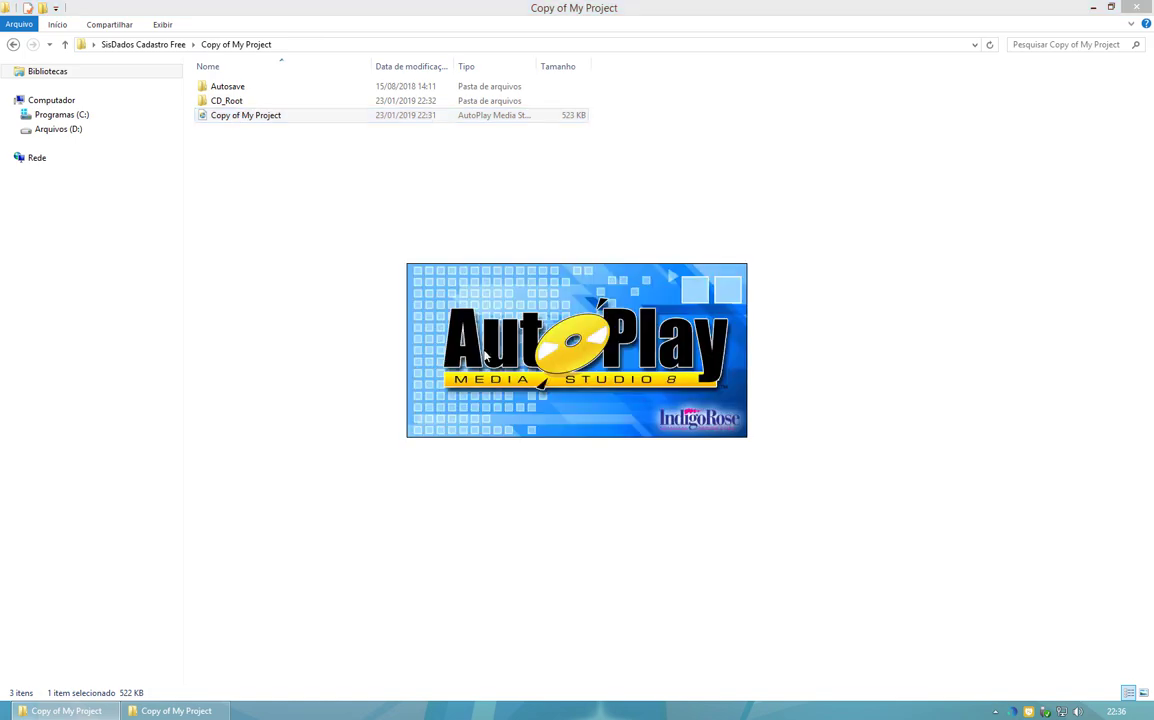
pyautogui.hotkey('alt', 'Tab')
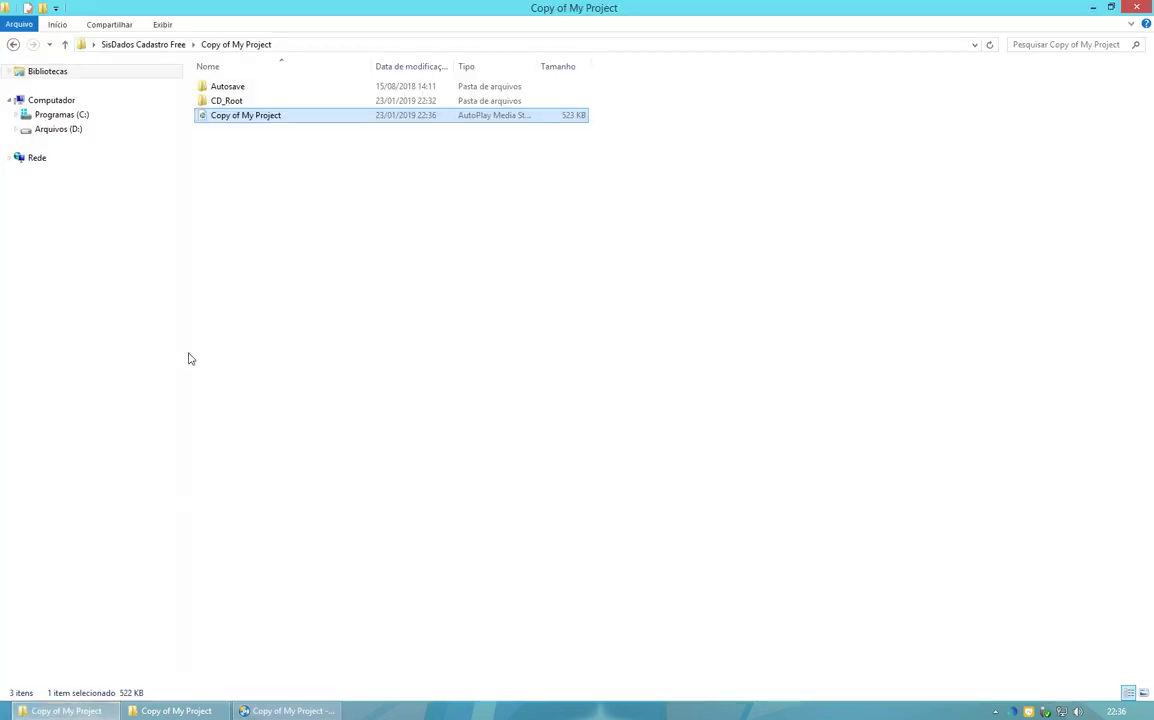
pyautogui.doubleClick(267, 118)
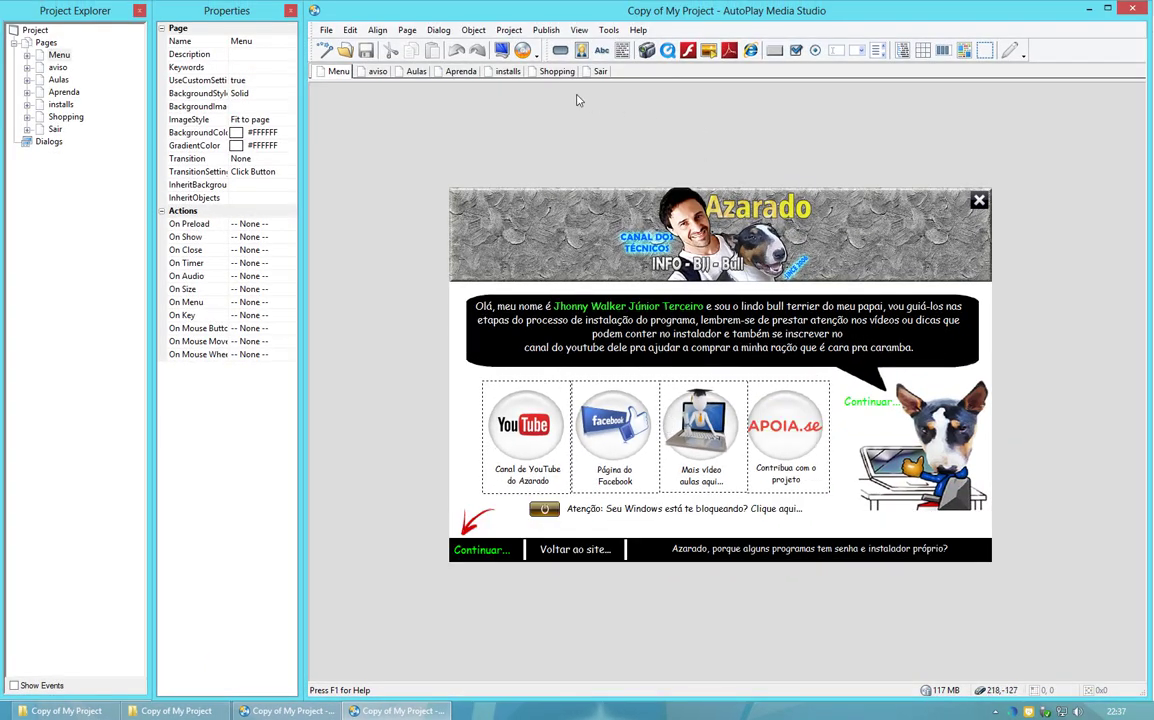
pyautogui.click(507, 72)
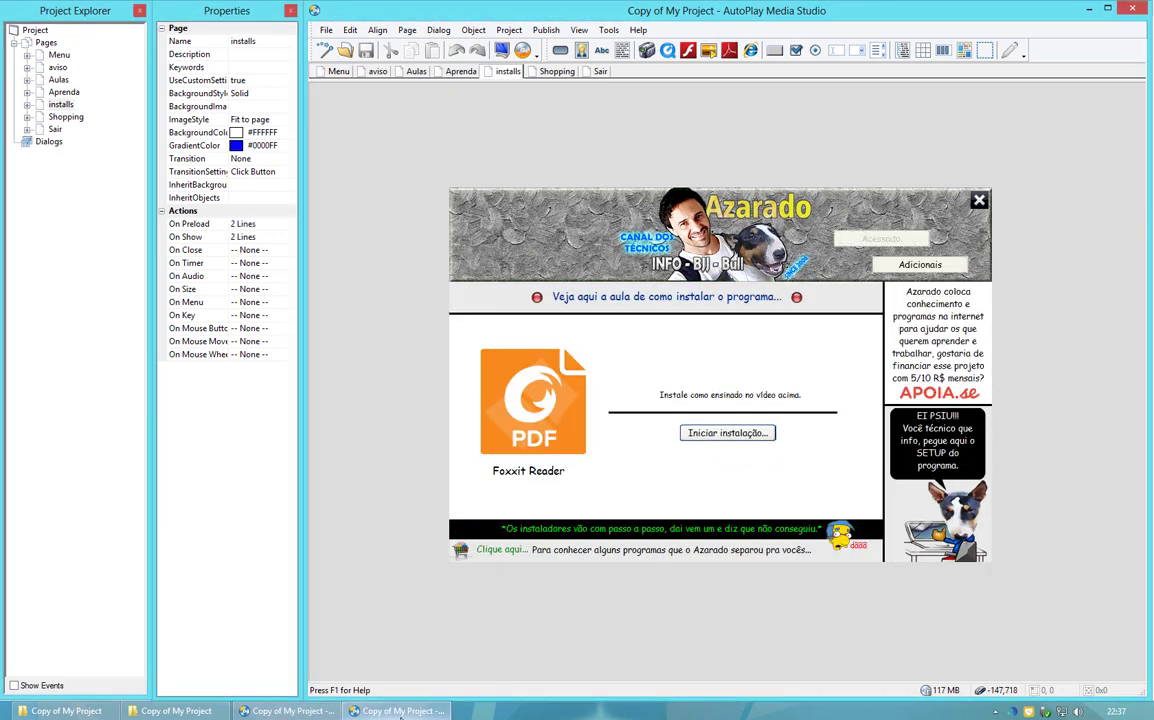
# - Add a new page to the SisDados Cadastro Free project with custom background settings enabled and a solid white color
pyautogui.click(313, 715)
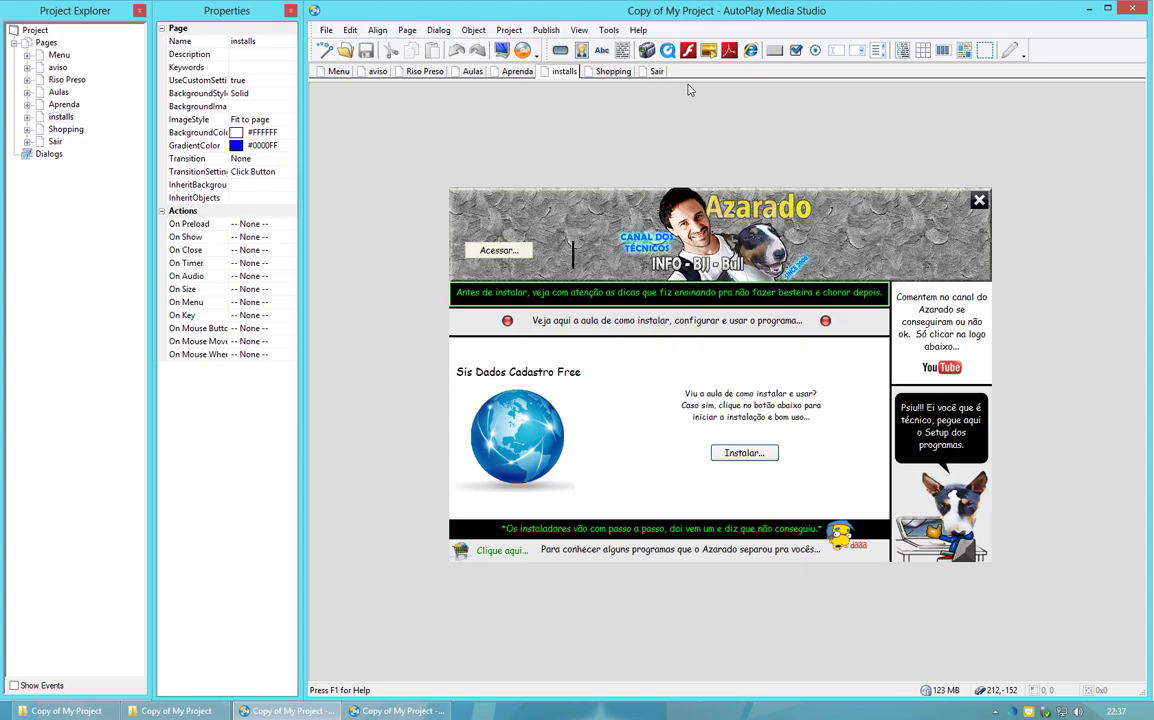
pyautogui.rightClick(658, 73)
pyautogui.click(690, 79)
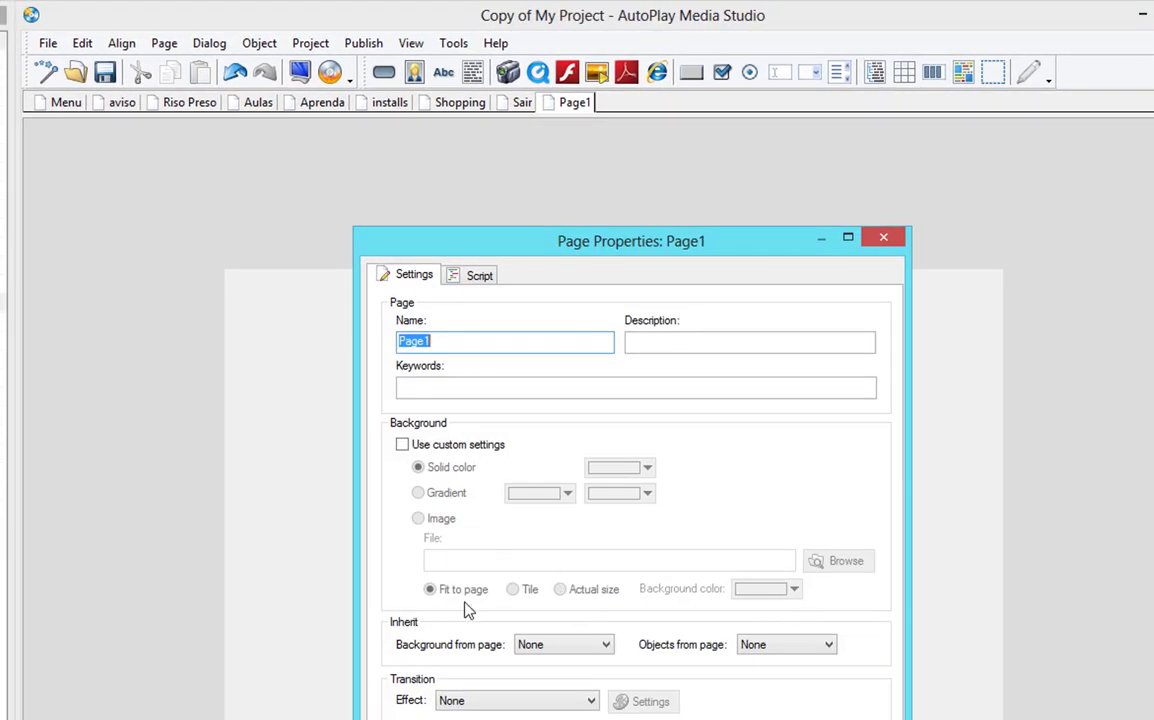
pyautogui.click(455, 445)
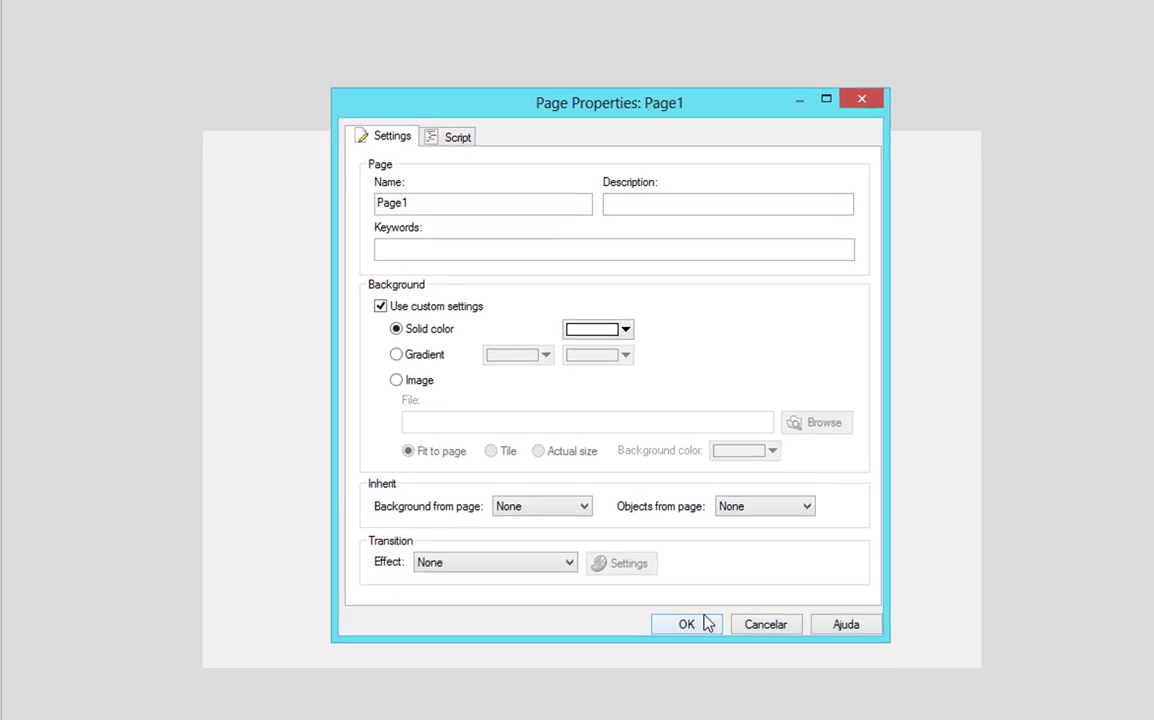
pyautogui.click(703, 618)
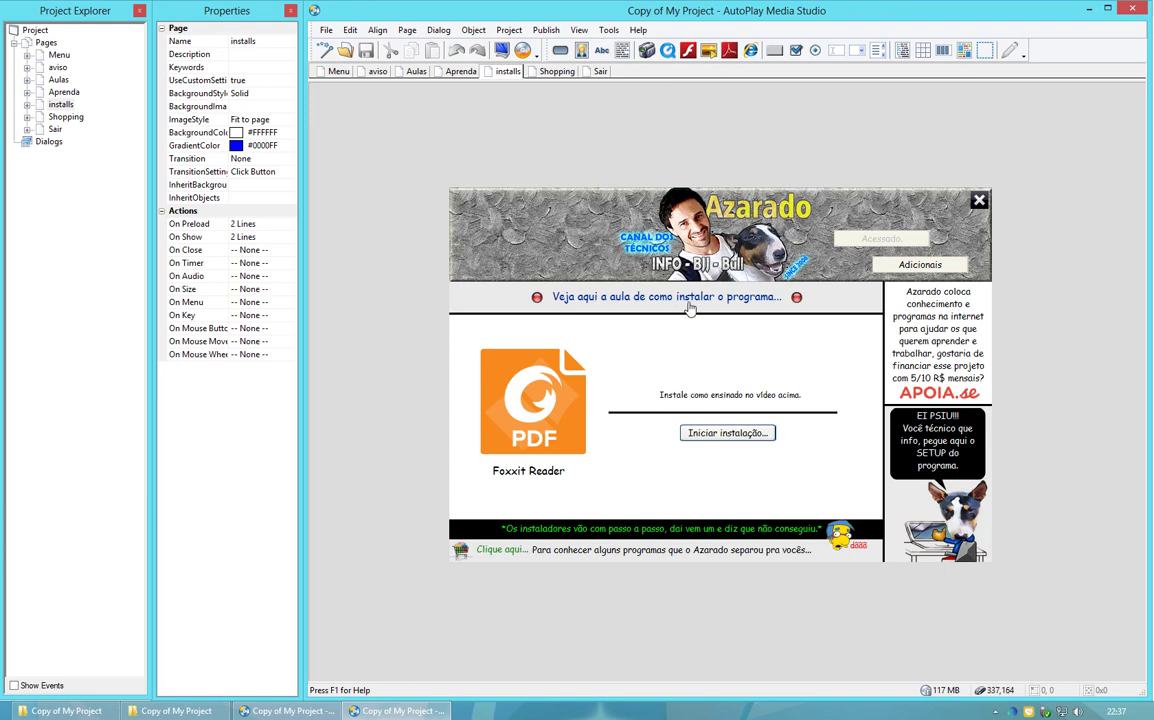
# - Copy all objects from the Foxxit Reader project's installs page and paste them onto Page1 of the SisDados Cadastro Free project
pyautogui.moveTo(395, 137); pyautogui.dragTo(1080, 623)
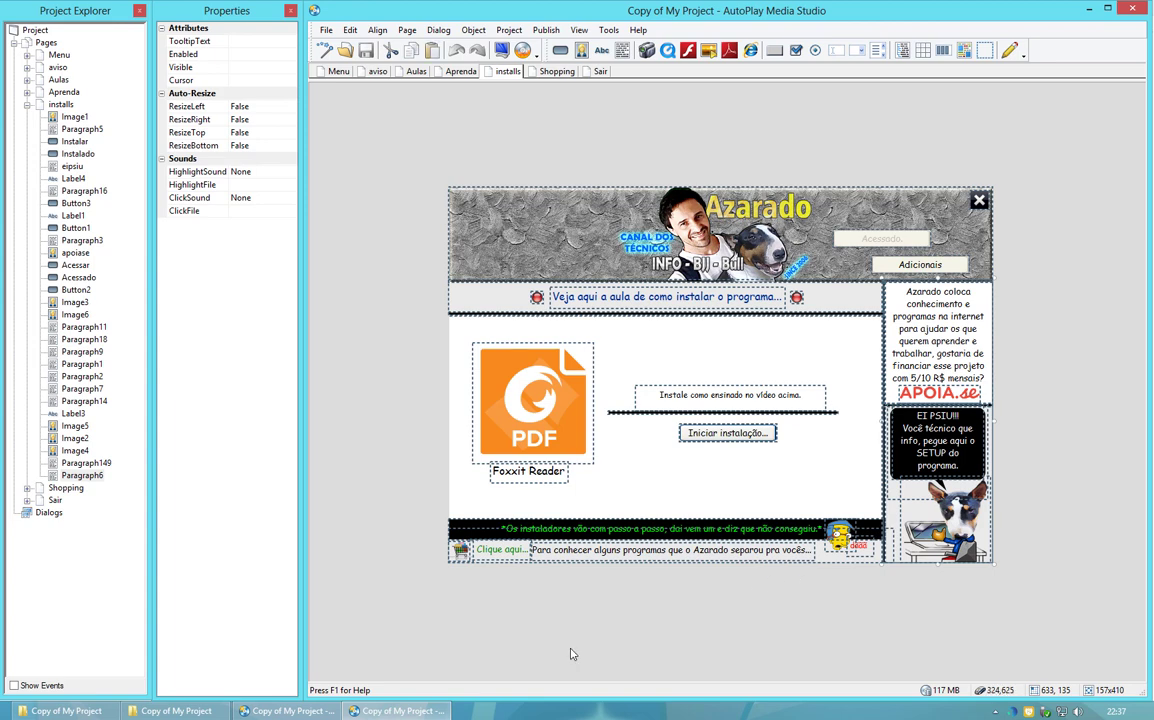
pyautogui.click(313, 714)
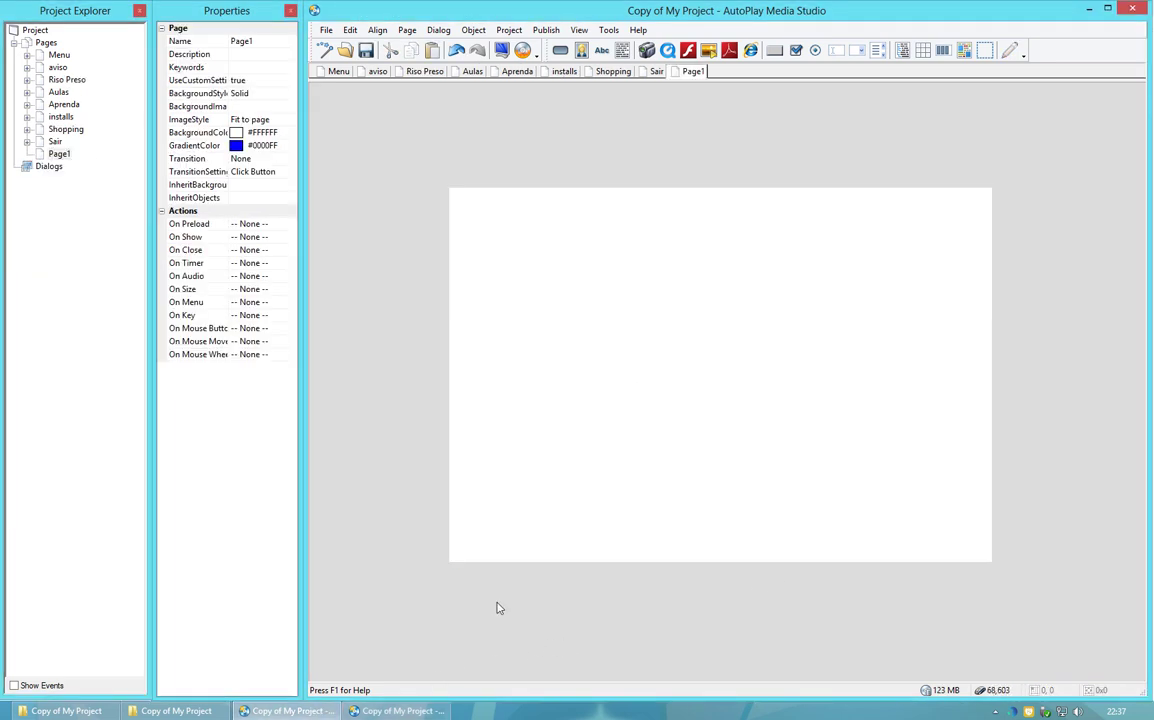
pyautogui.hotkey('ctrl', 'v')
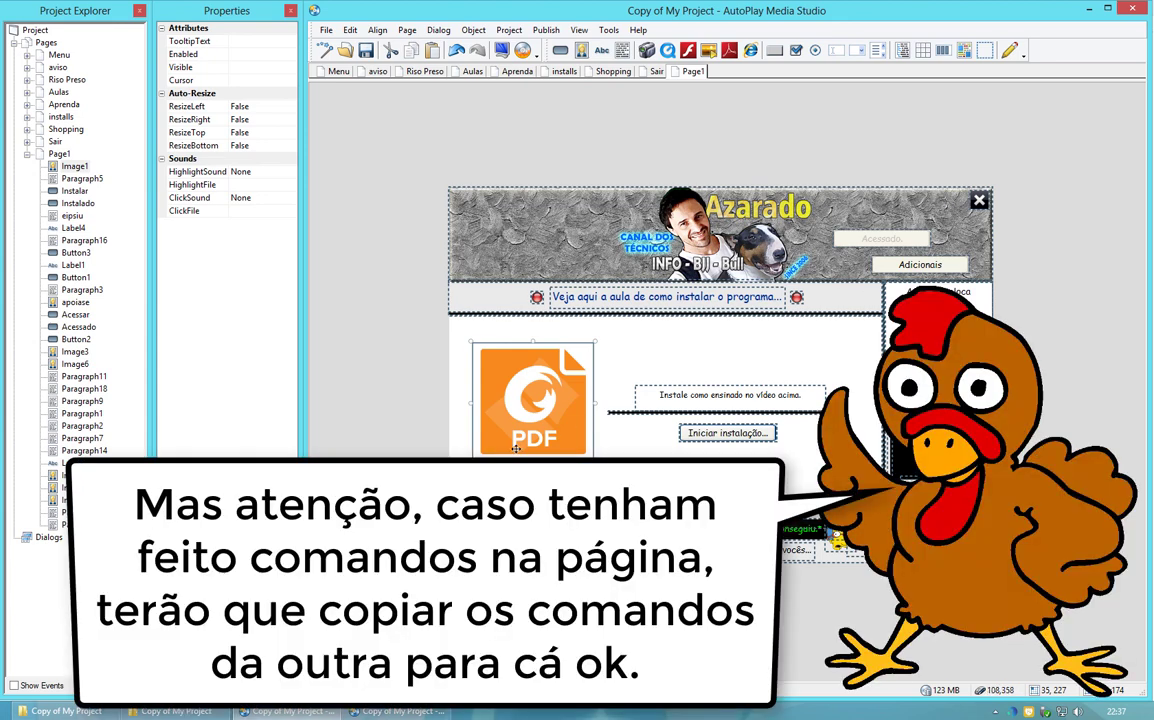
pyautogui.click(363, 404)
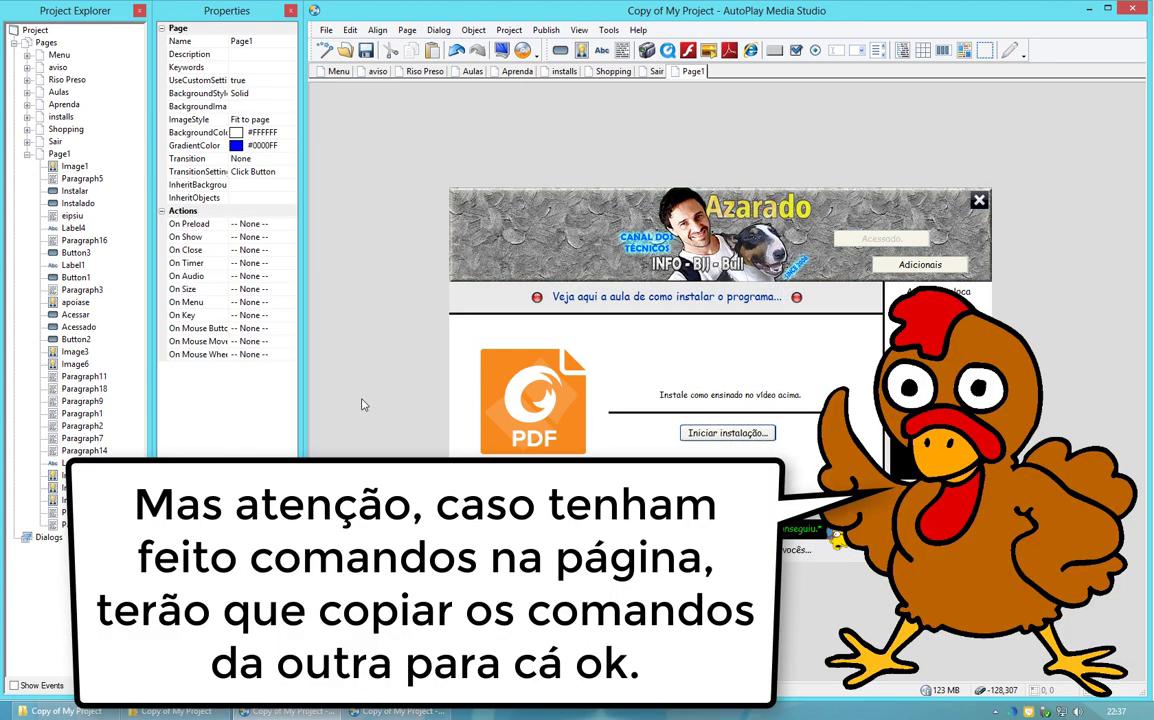
pyautogui.click(653, 72)
pyautogui.click(693, 72)
pyautogui.click(398, 711)
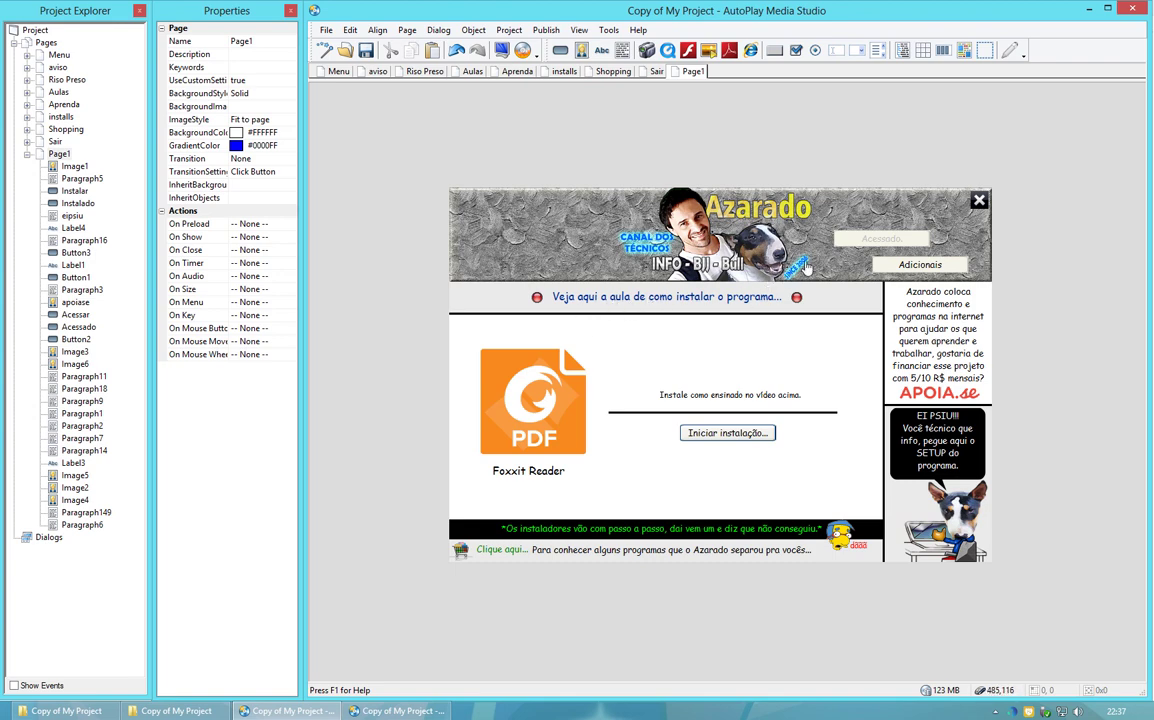
# - Check the actions of the pasted APOIA.se paragraph, the page's close button and the "Iniciar instalação..." button on Page1
pyautogui.doubleClick(921, 333)
pyautogui.click(616, 150)
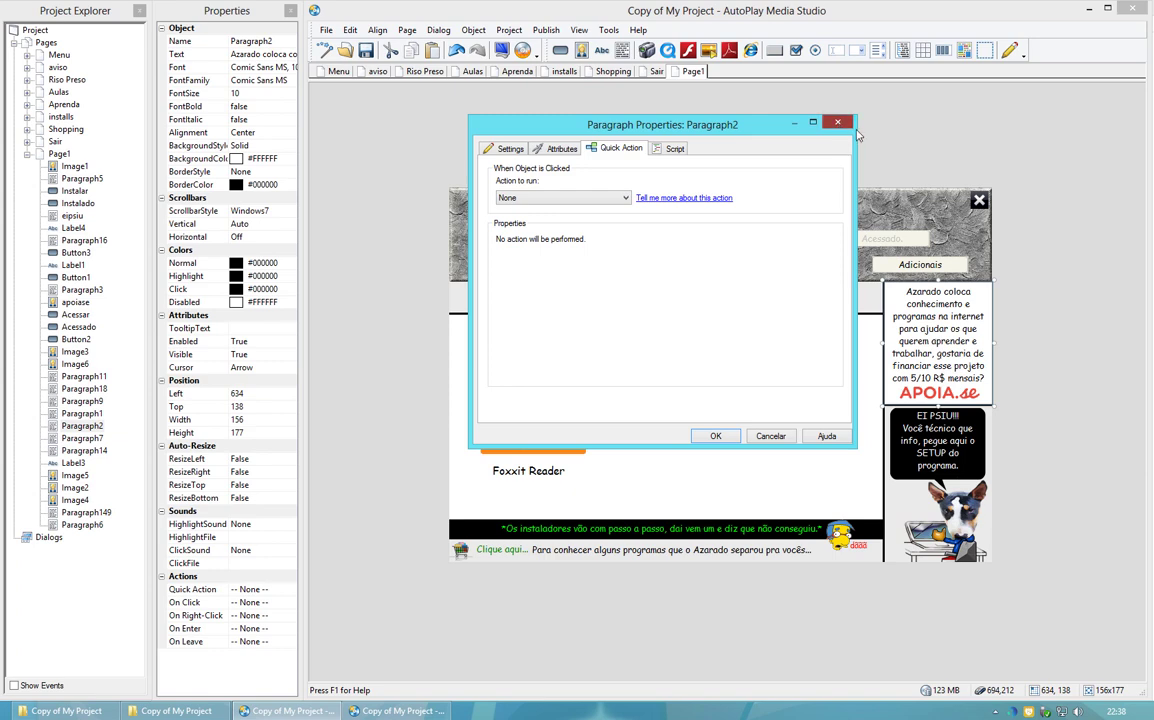
pyautogui.click(838, 122)
pyautogui.doubleClick(973, 200)
pyautogui.click(655, 175)
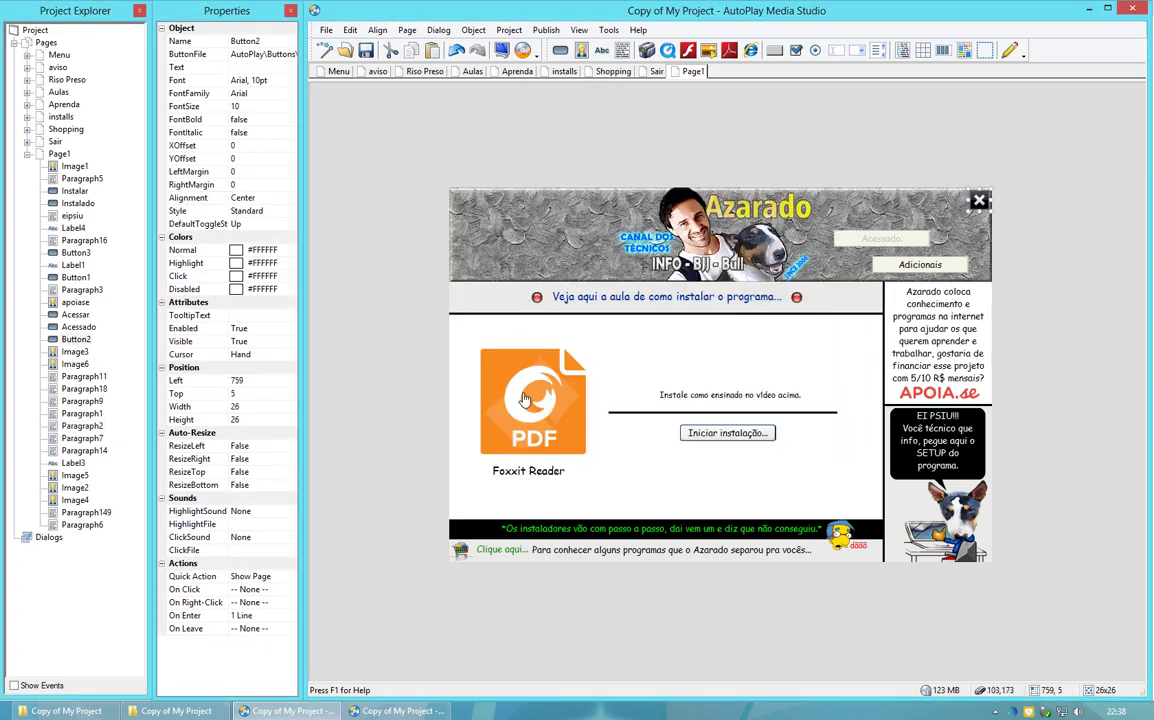
pyautogui.doubleClick(724, 433)
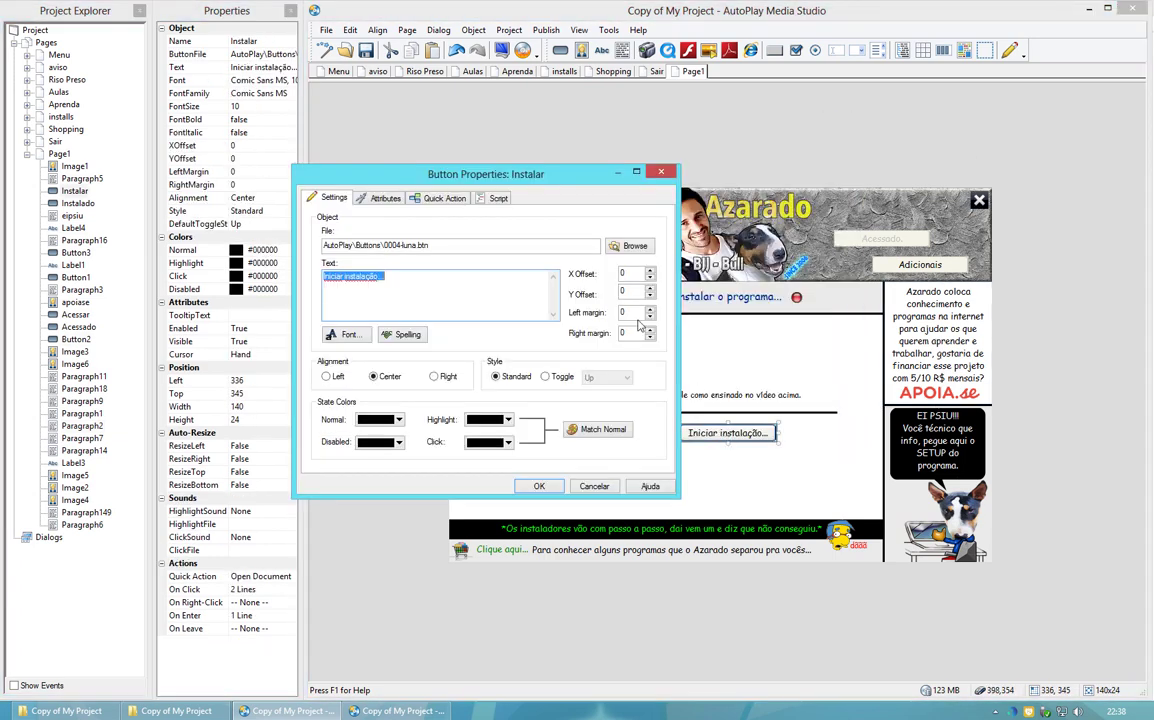
pyautogui.click(497, 199)
pyautogui.press('Escape')
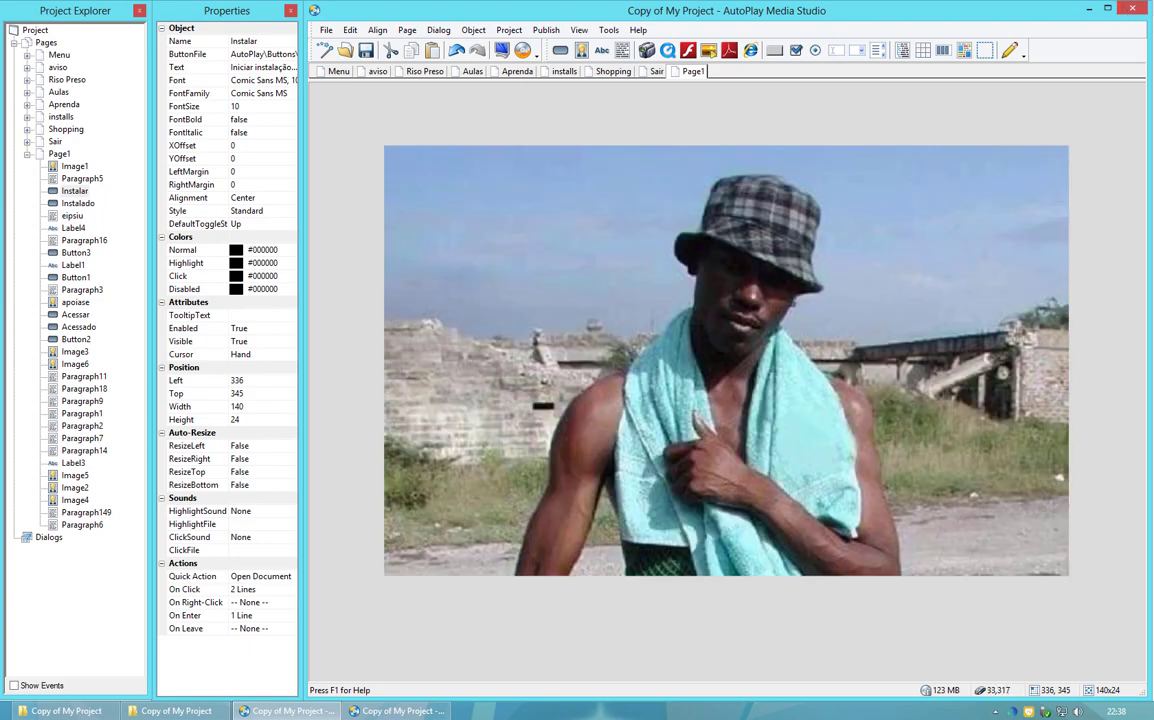
# - Check the image file path in the properties of the pasted Foxxit Reader PDF logo
pyautogui.click(523, 400)
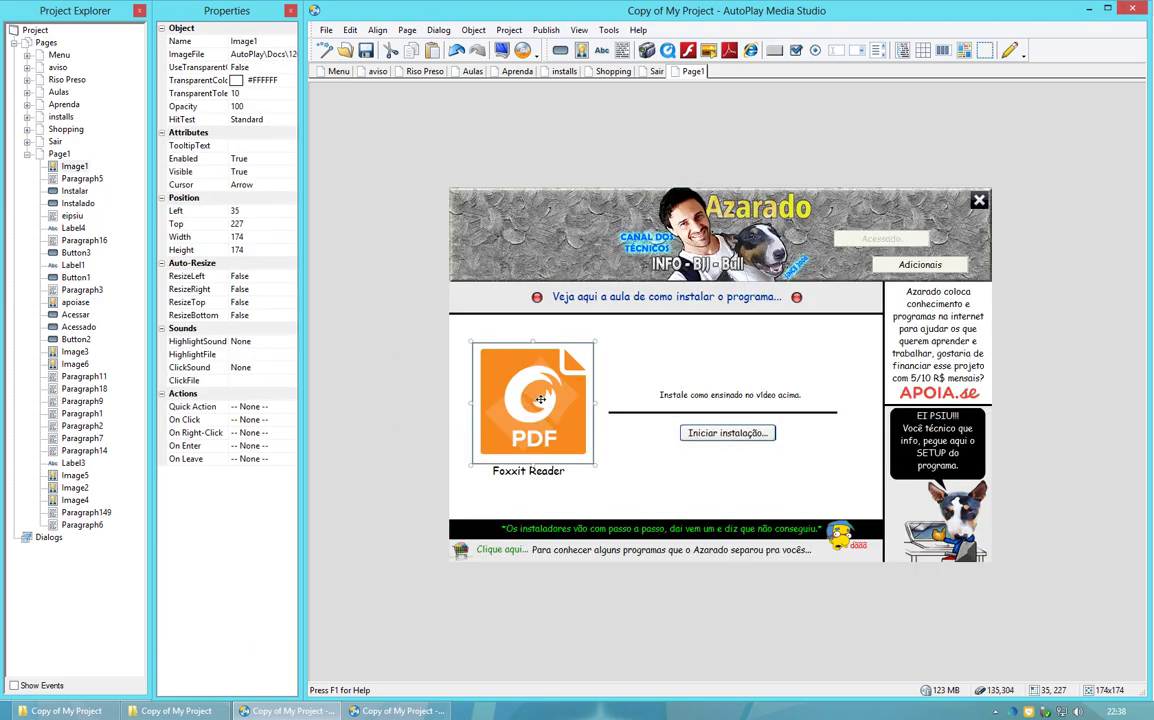
pyautogui.doubleClick(543, 397)
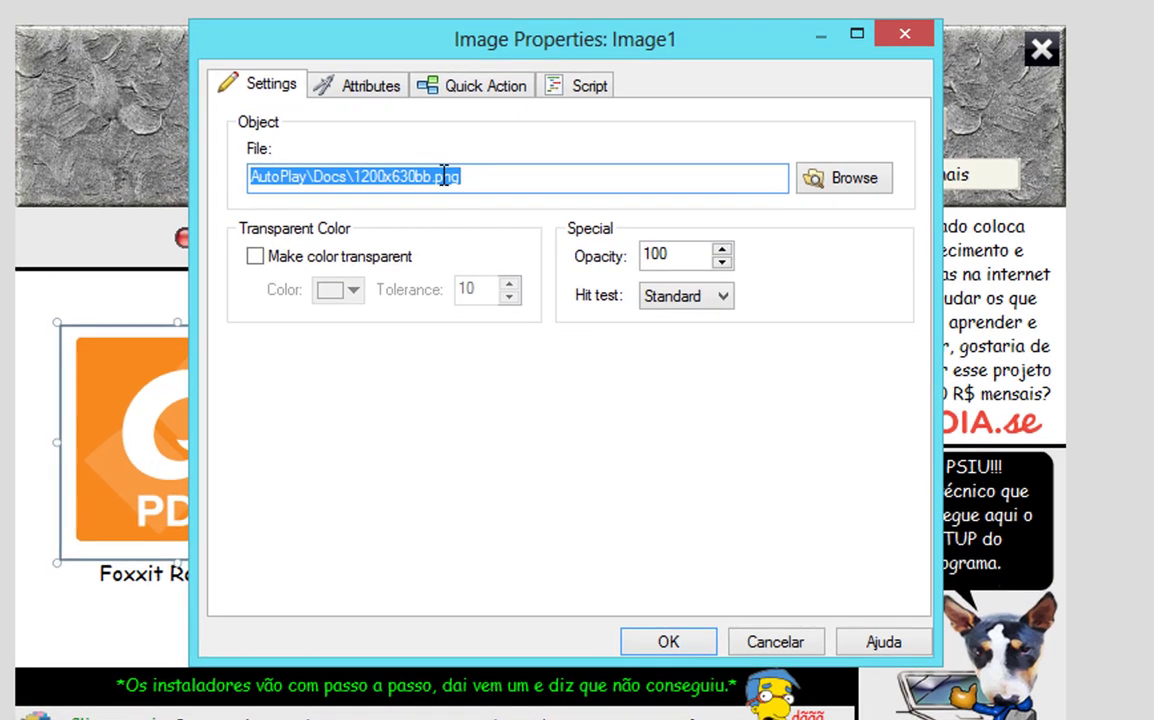
pyautogui.click(668, 641)
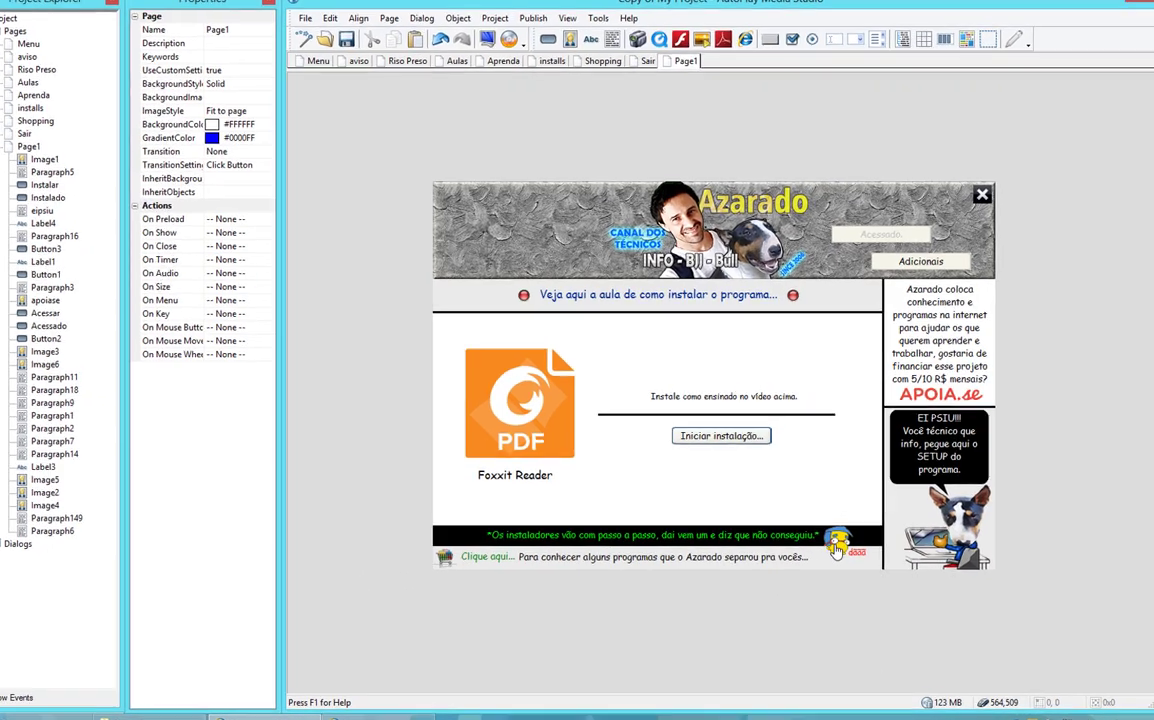
# - Check the image file name in the properties of the pasted Milhouse picture at the foot of the page
pyautogui.doubleClick(838, 548)
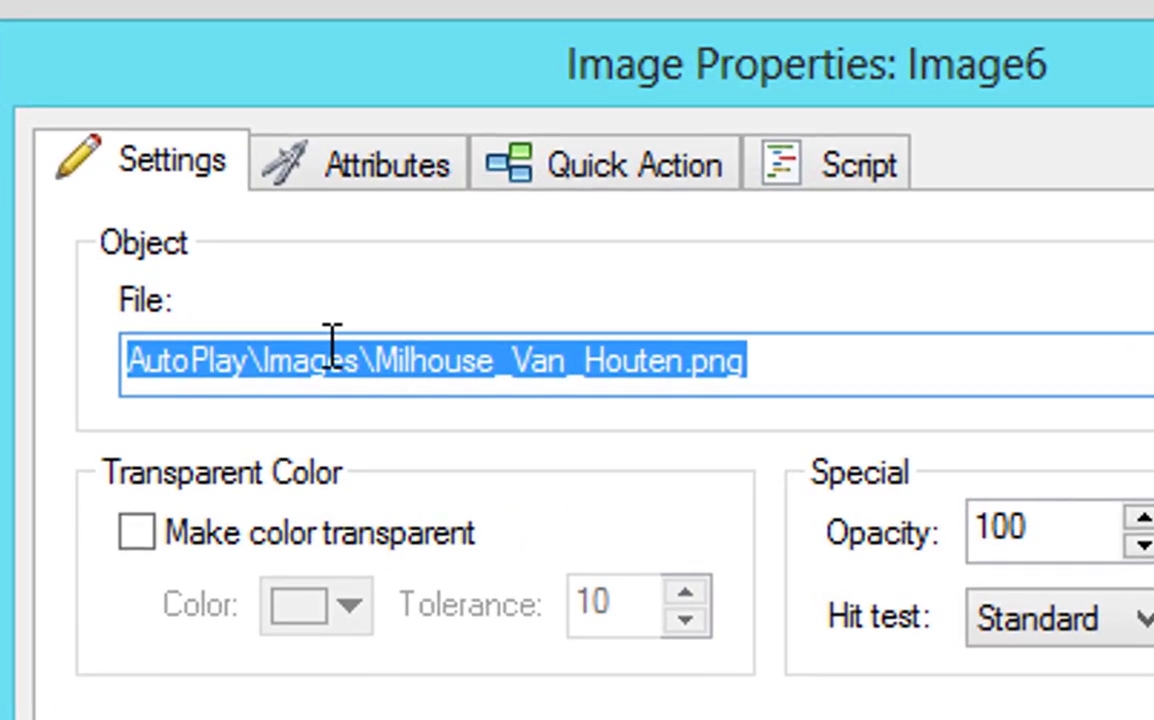
pyautogui.click(350, 181)
pyautogui.moveTo(376, 361); pyautogui.dragTo(688, 361)
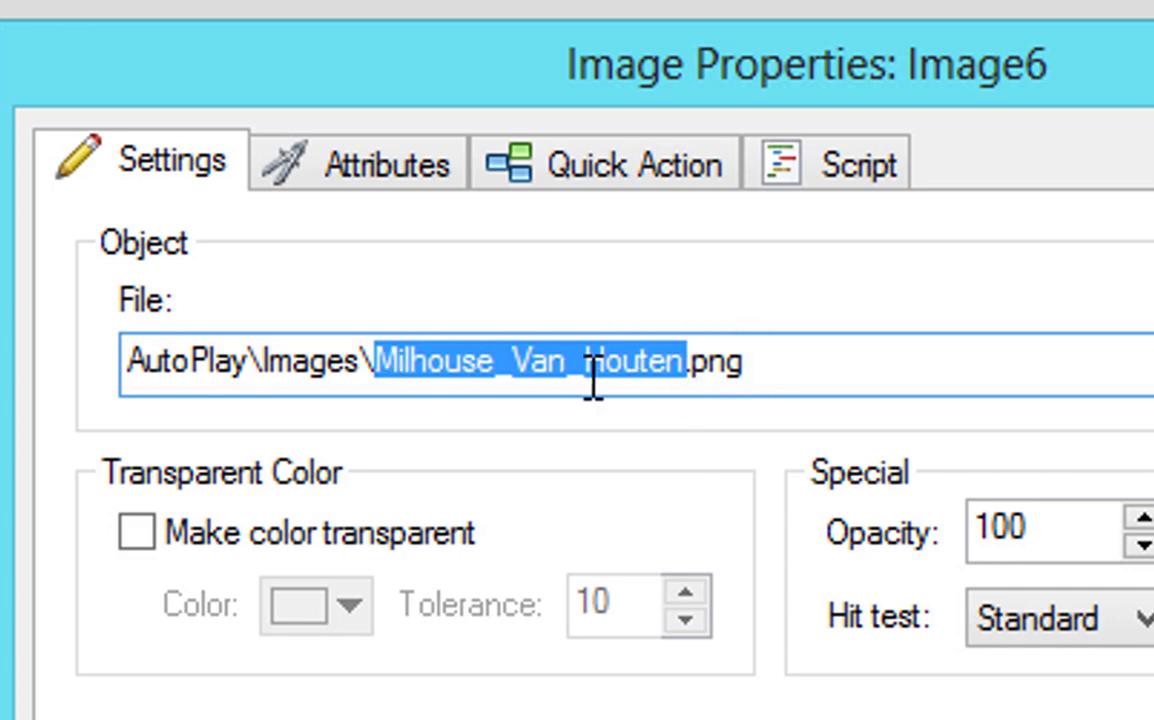
pyautogui.click(667, 372)
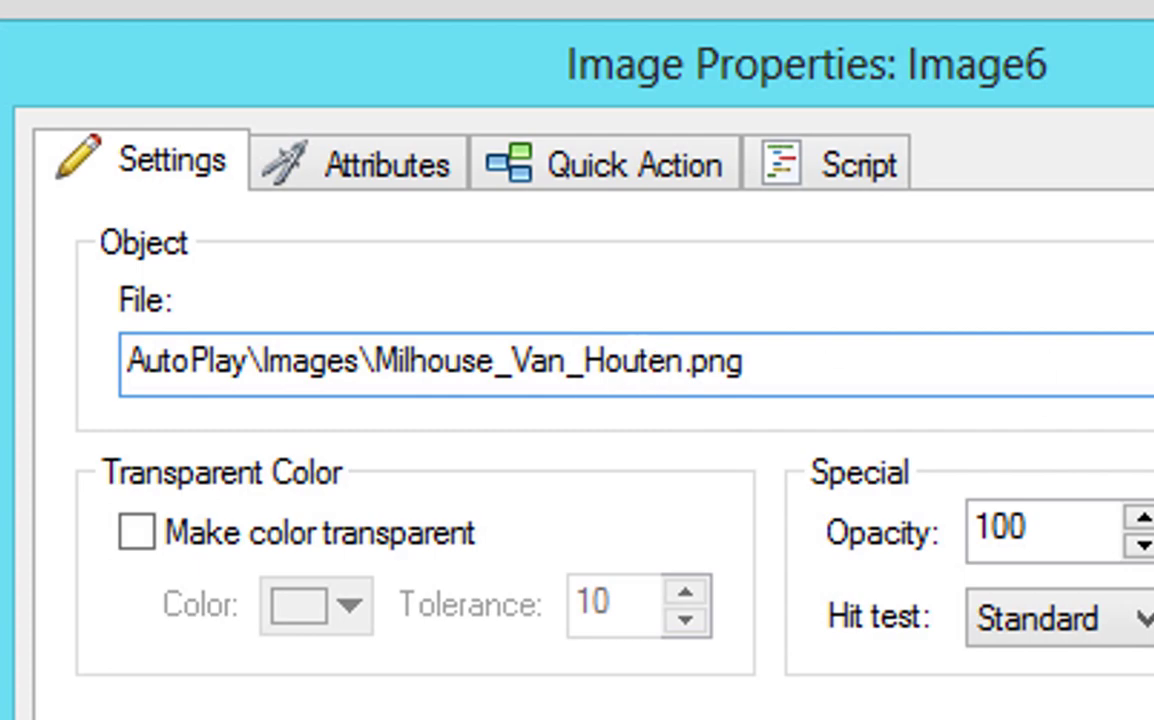
pyautogui.press('Return')
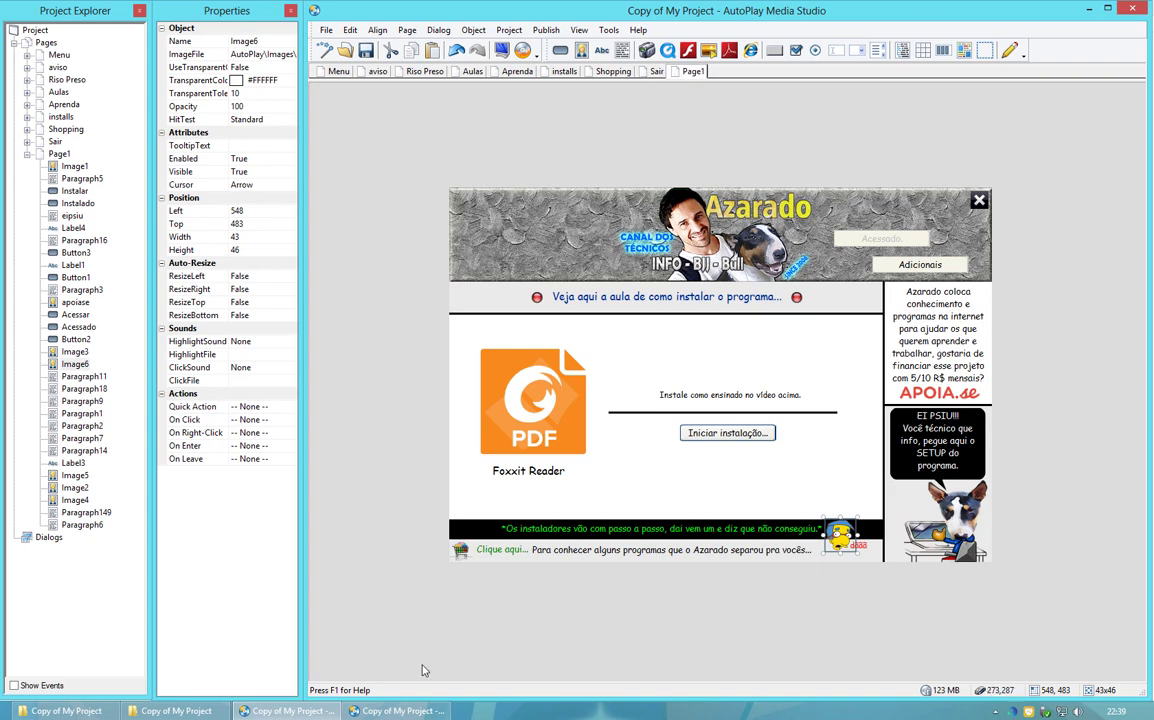
# - Add a second new page, Page2, with custom background settings enabled and the default solid white color
pyautogui.rightClick(688, 75)
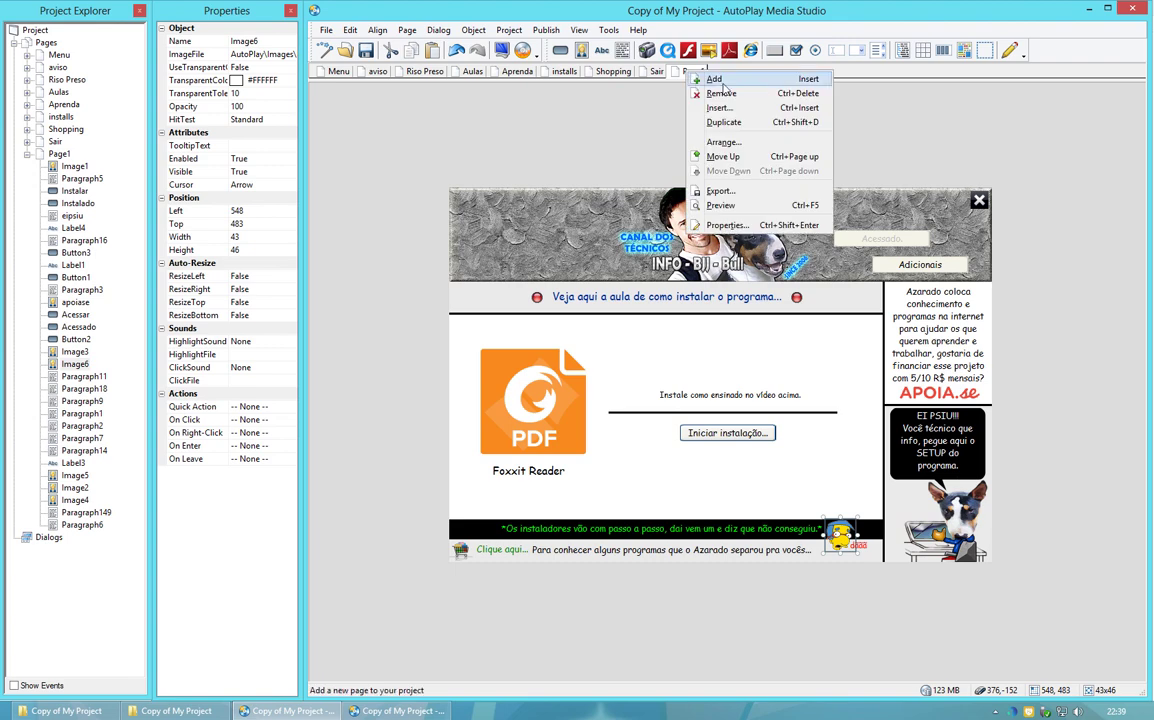
pyautogui.click(718, 82)
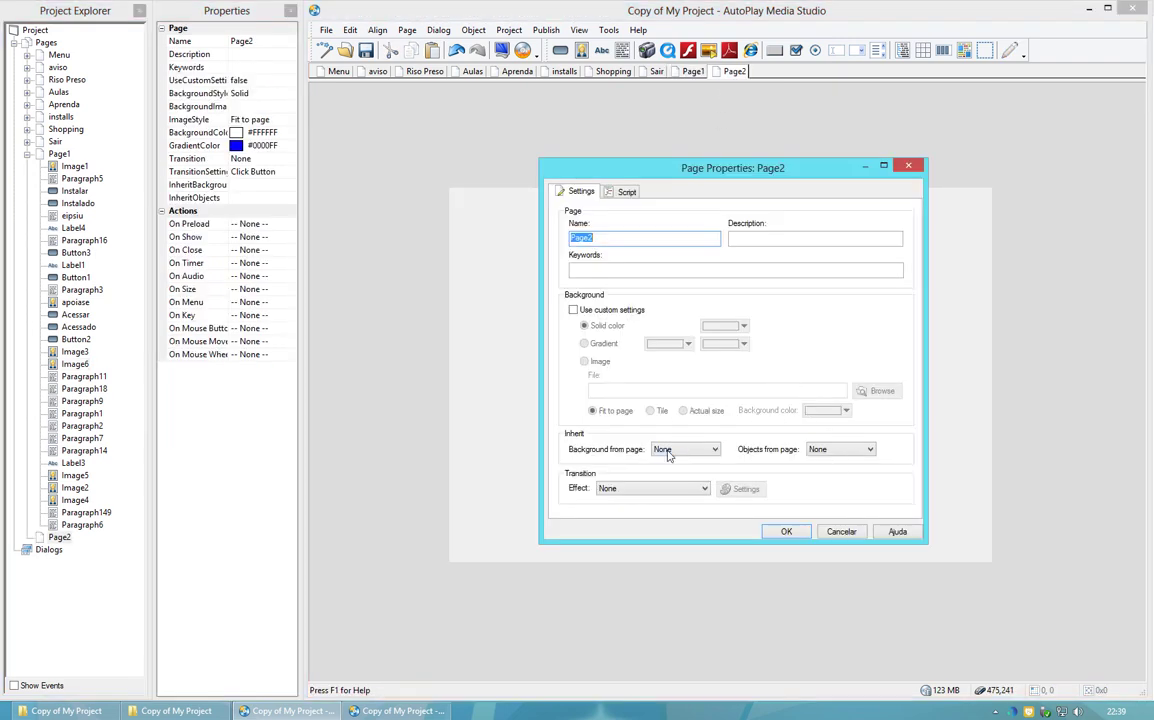
pyautogui.hotkey('alt', 'u')
pyautogui.click(789, 530)
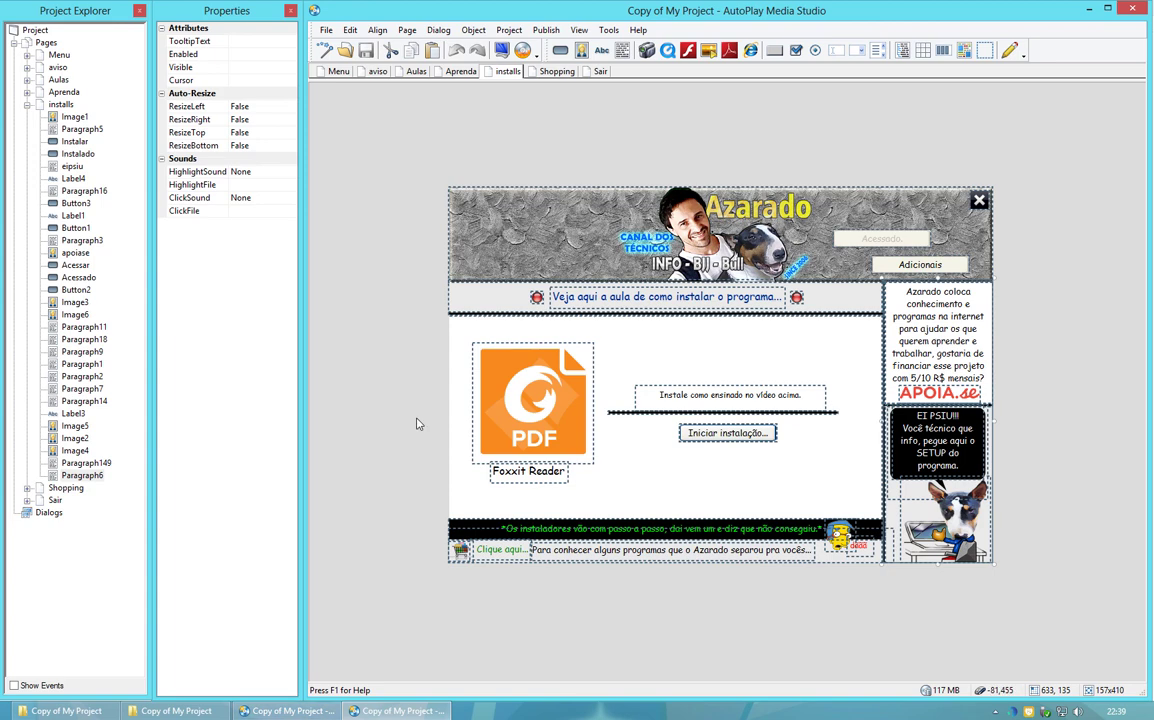
# - Copy all objects from the Foxxit Reader project's aviso page and paste them onto Page2 of the SisDados Cadastro Free project
pyautogui.click(375, 73)
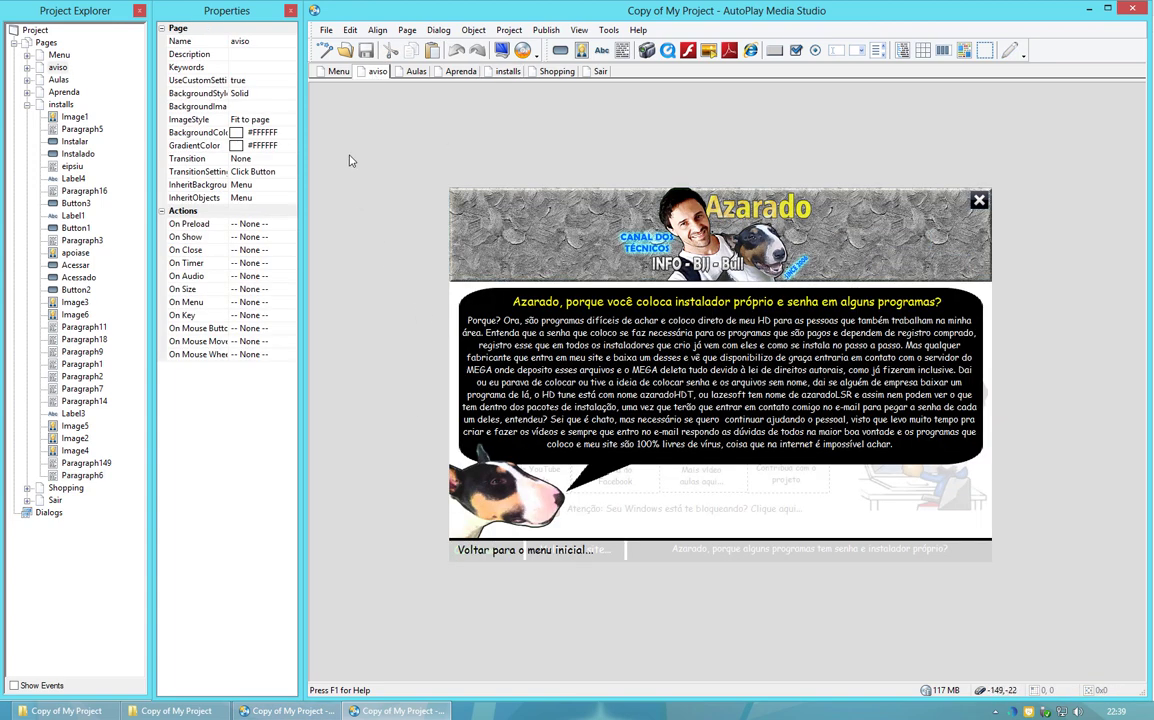
pyautogui.moveTo(336, 115); pyautogui.dragTo(970, 565)
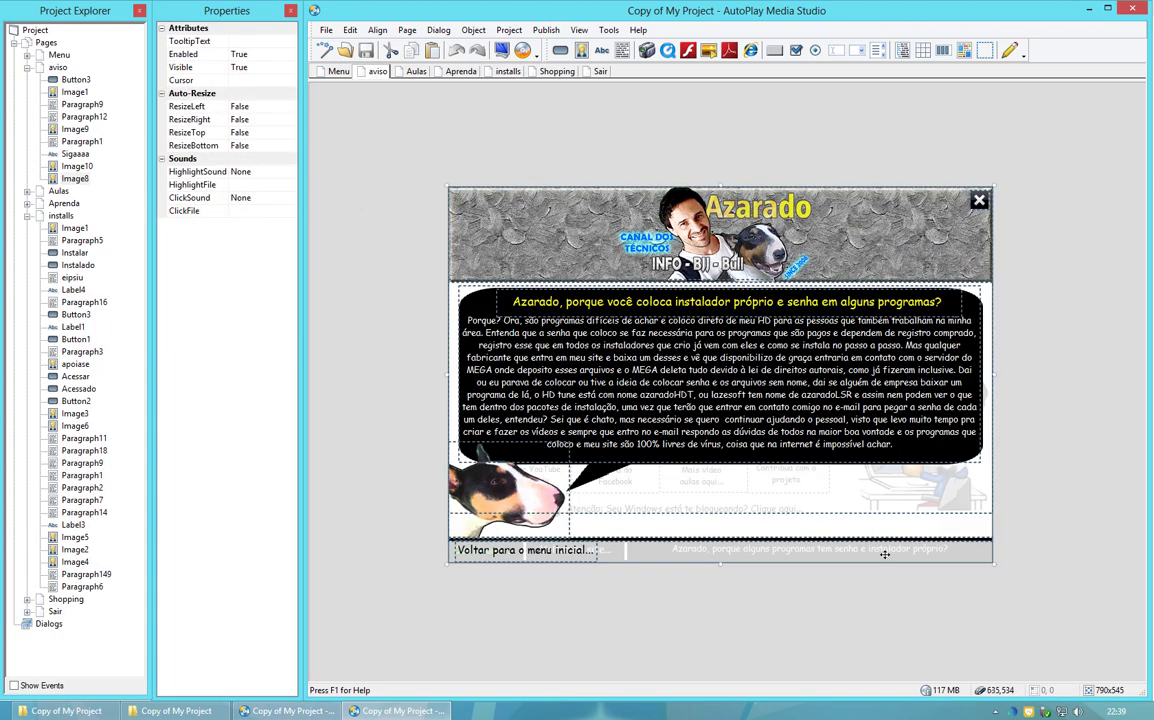
pyautogui.click(427, 710)
pyautogui.click(317, 703)
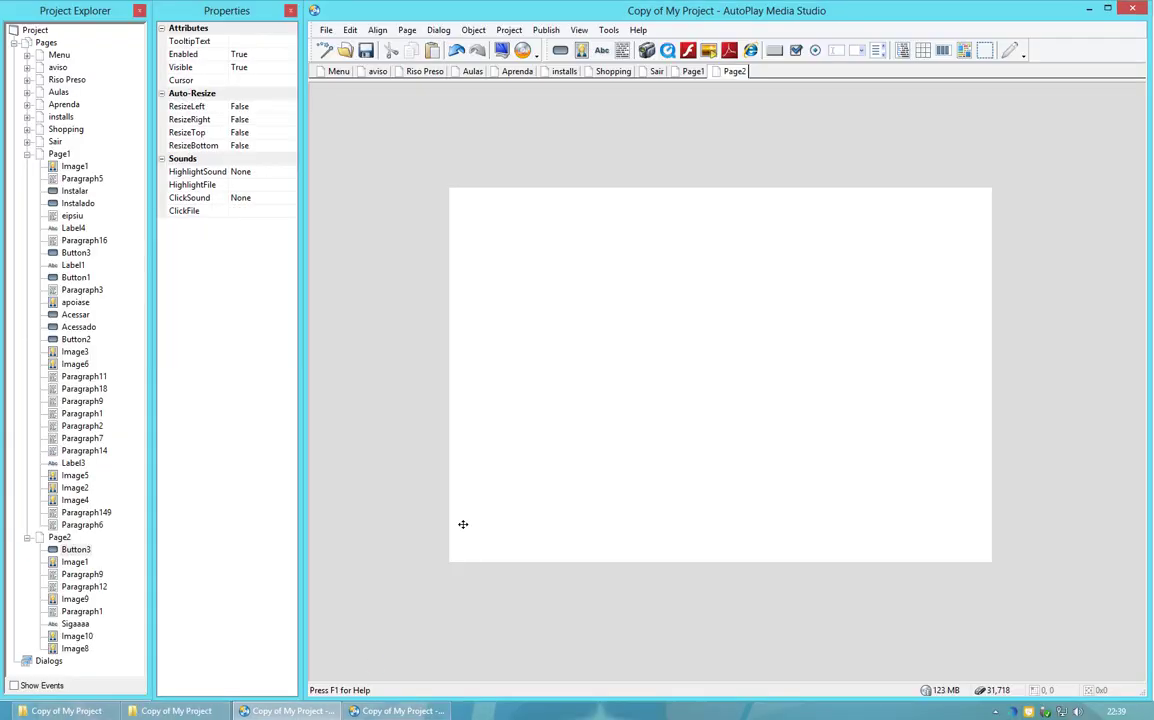
pyautogui.hotkey('alt', 'Tab')
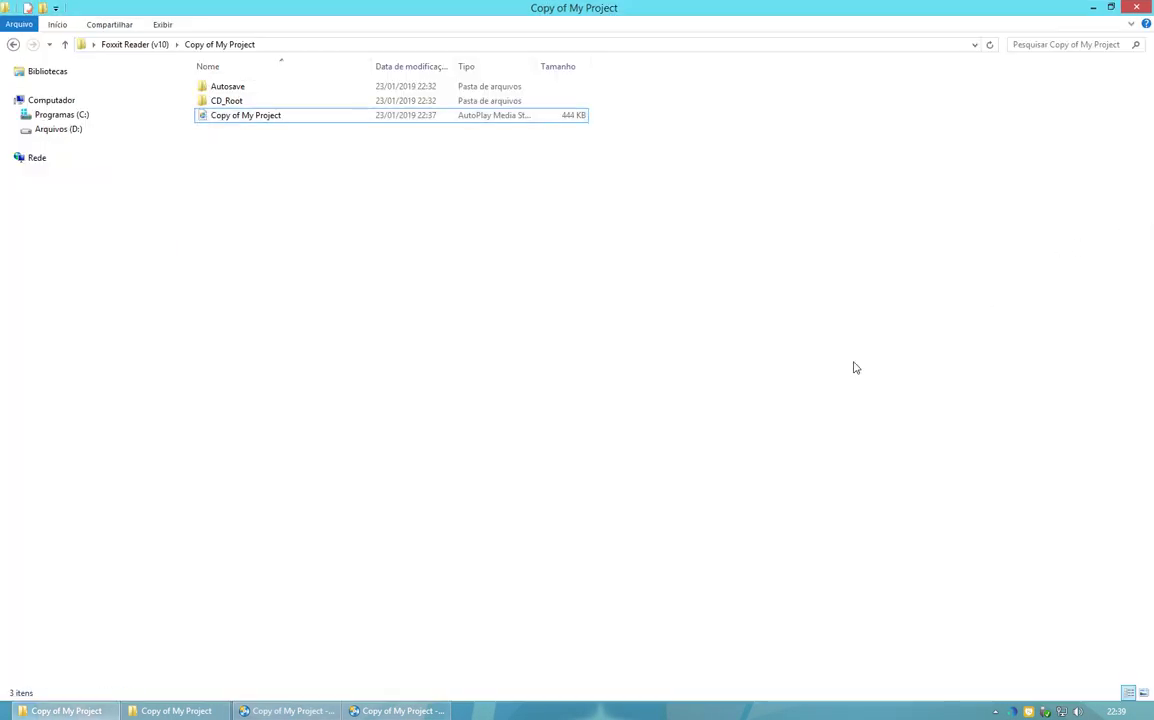
pyautogui.hotkey('alt', 'Tab')
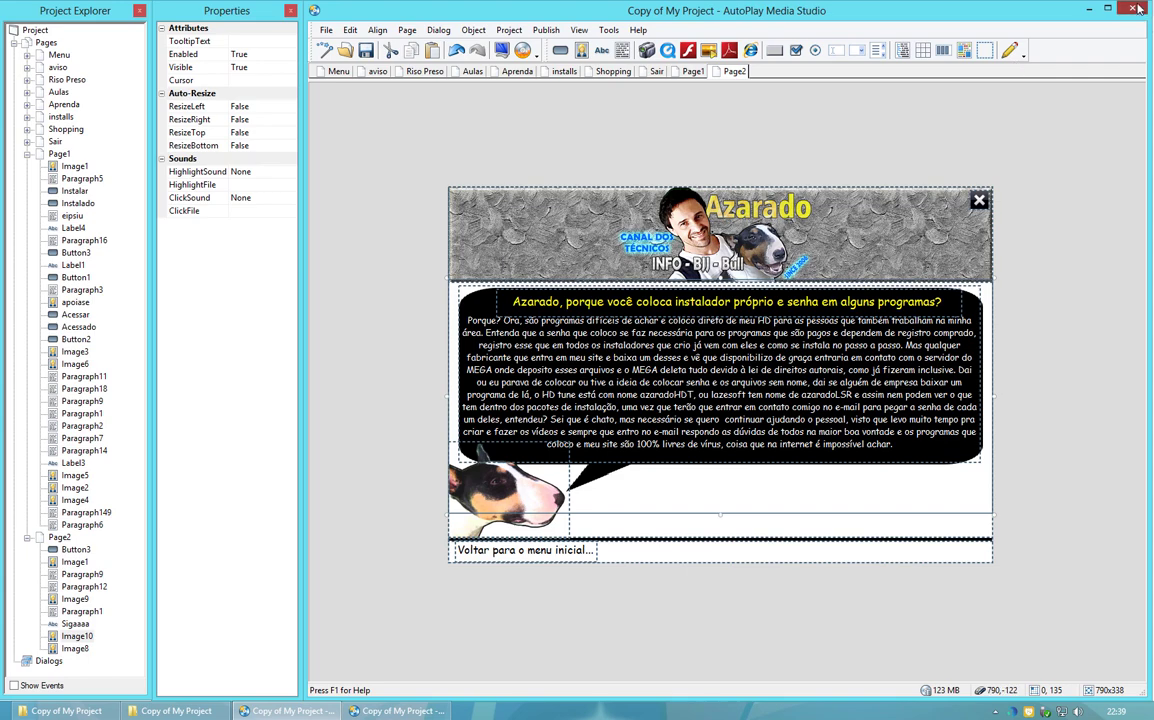
# - Close both AutoPlay Media Studio projects and the SisDados Cadastro Free folder window
pyautogui.hotkey('alt', 'F4')
pyautogui.click(735, 387)
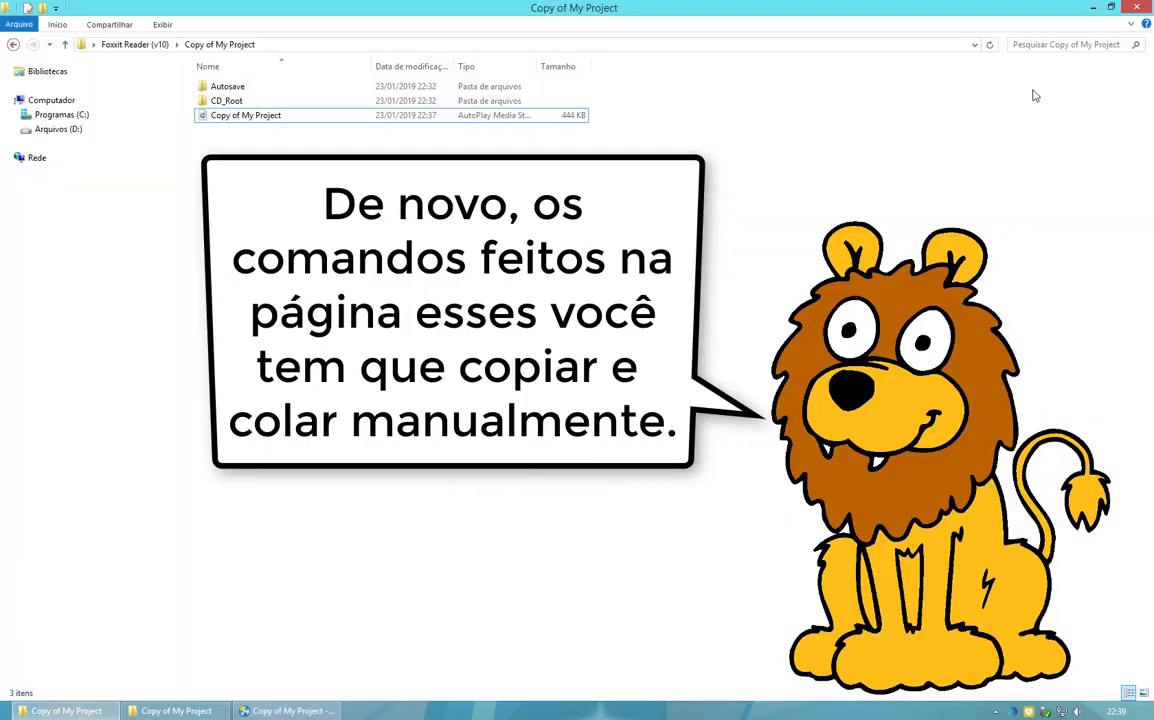
pyautogui.click(1135, 8)
pyautogui.click(170, 711)
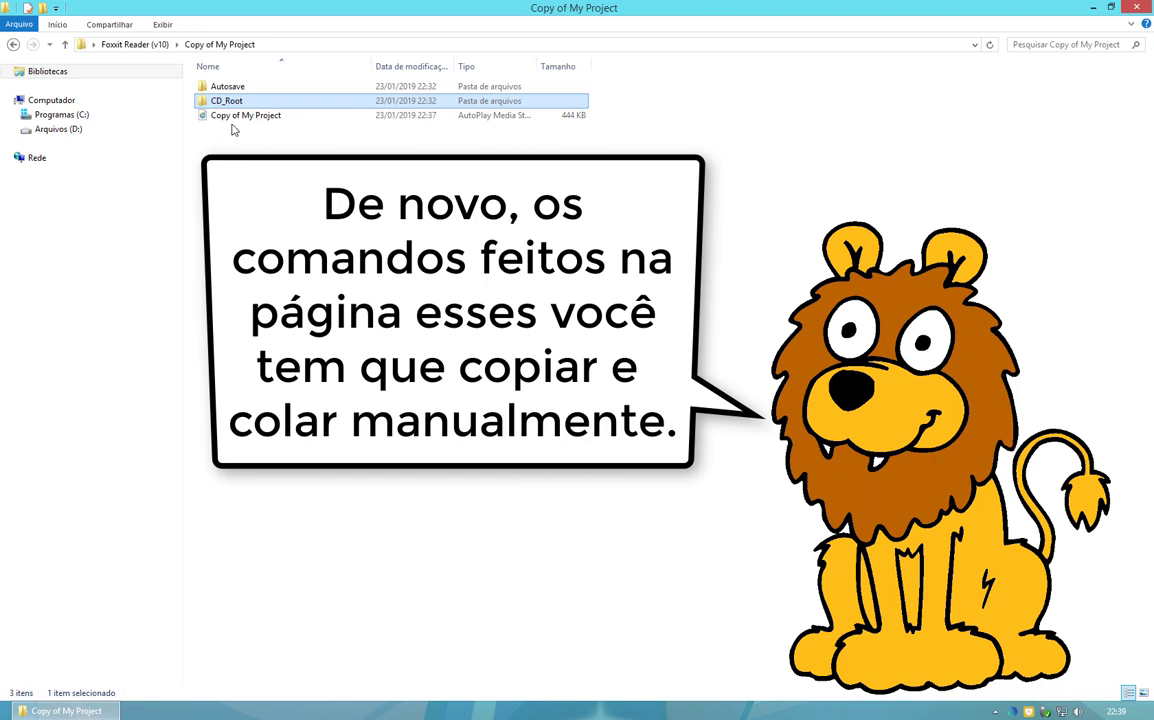
# - Open the AutoPlay folder inside the Foxxit Reader (v10) project's CD_Root and highlight all the items that need copying
pyautogui.doubleClick(226, 100)
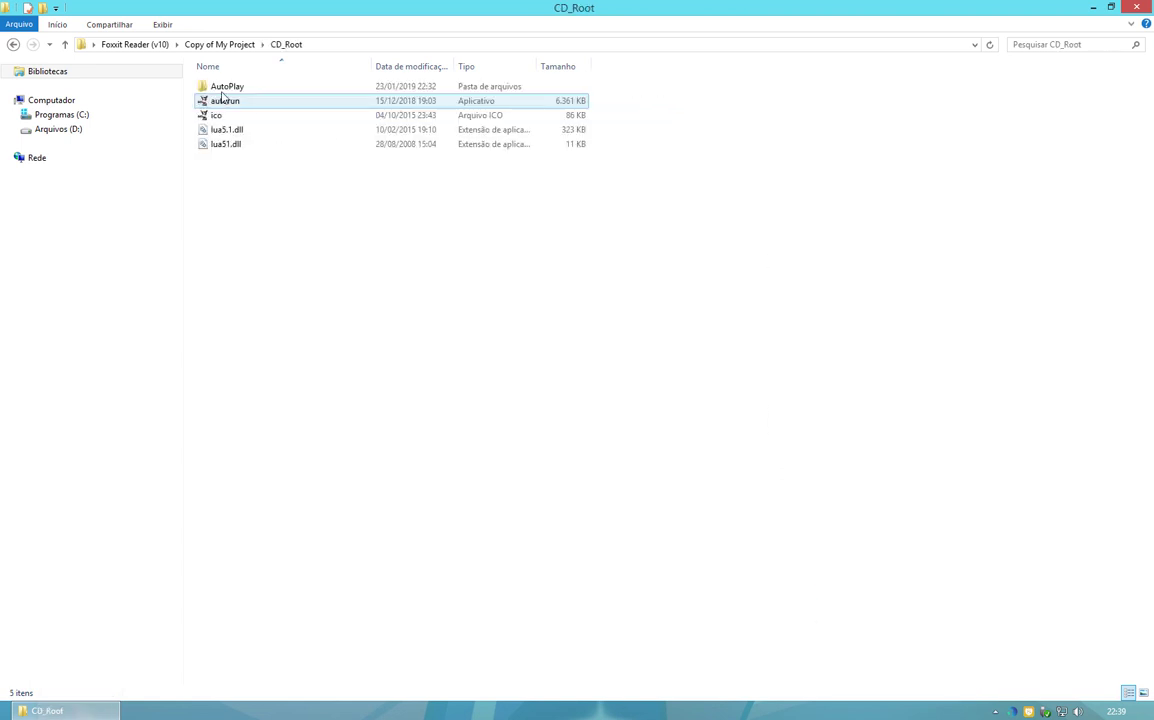
pyautogui.doubleClick(224, 88)
pyautogui.moveTo(532, 288); pyautogui.dragTo(176, 82)
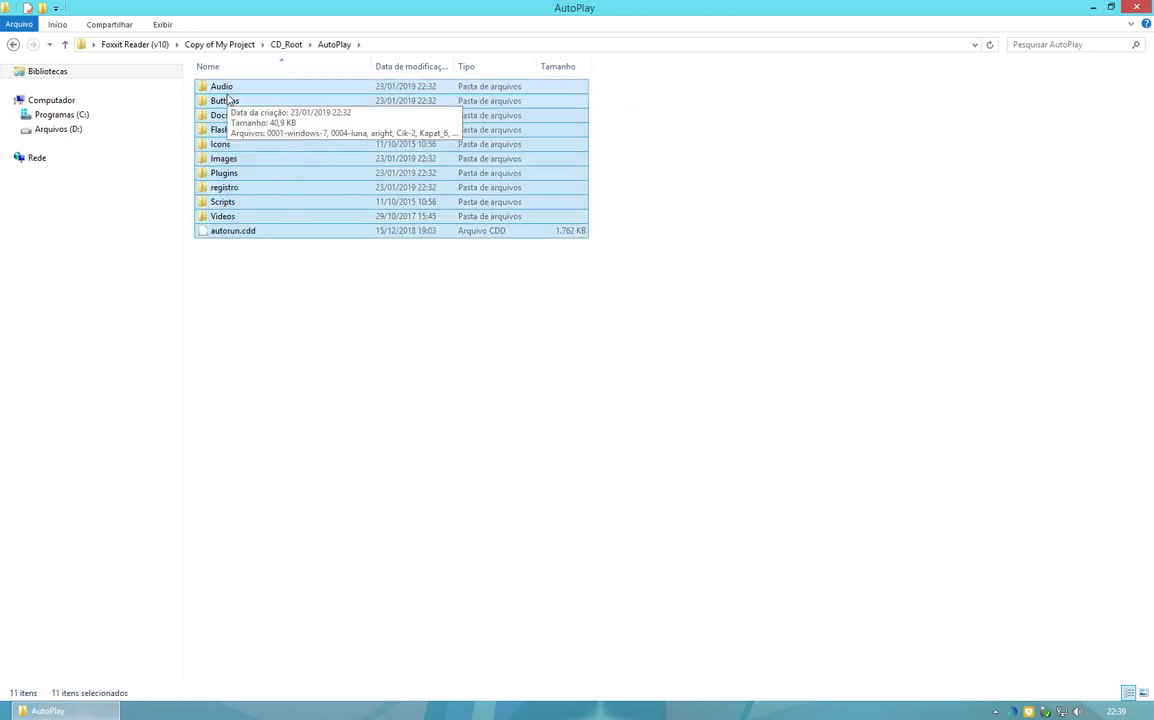
pyautogui.click(675, 105)
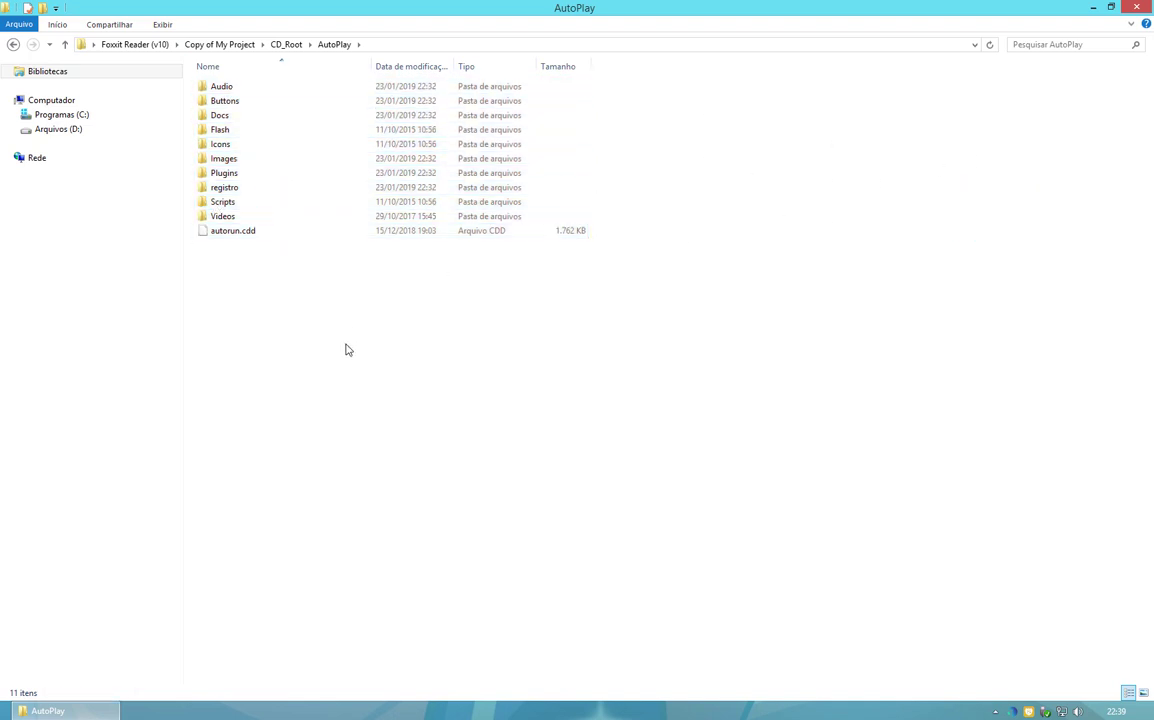
pyautogui.moveTo(215, 366); pyautogui.dragTo(405, 382)
pyautogui.moveTo(229, 383); pyautogui.dragTo(572, 424)
pyautogui.moveTo(347, 377); pyautogui.dragTo(750, 425)
pyautogui.moveTo(631, 171); pyautogui.dragTo(1097, 570)
pyautogui.moveTo(214, 271); pyautogui.dragTo(770, 628)
# - Close the Foxxit Reader project's AutoPlay folder window
pyautogui.hotkey('alt', 'F4')
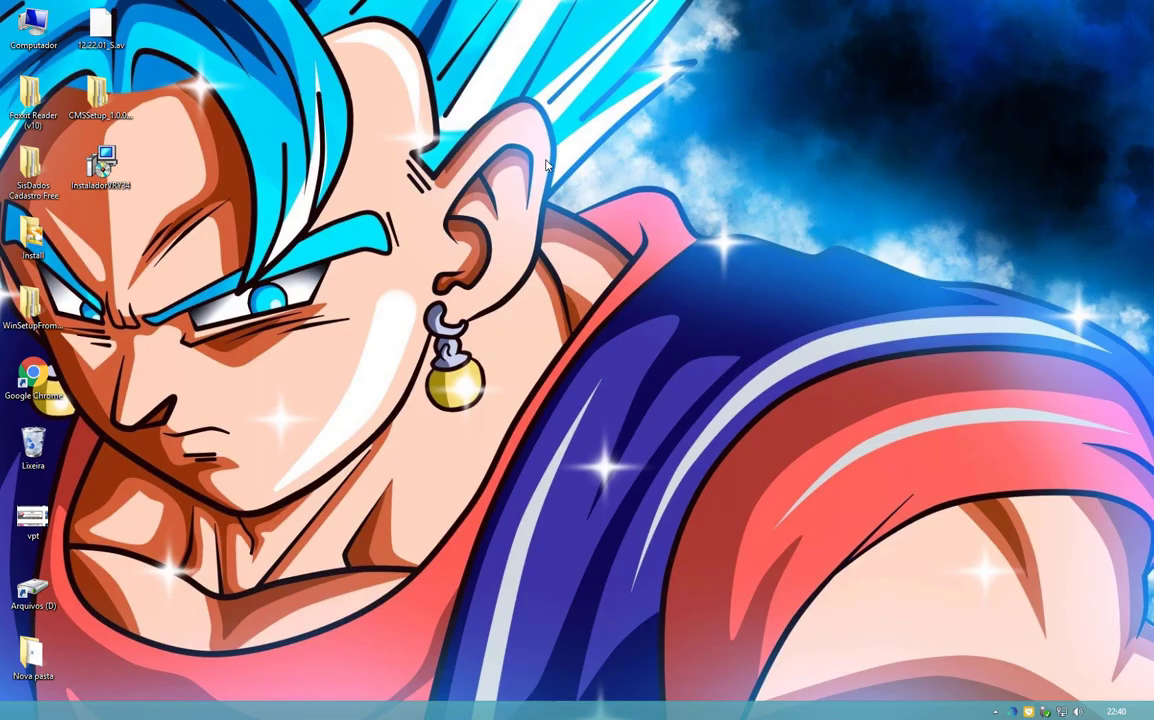